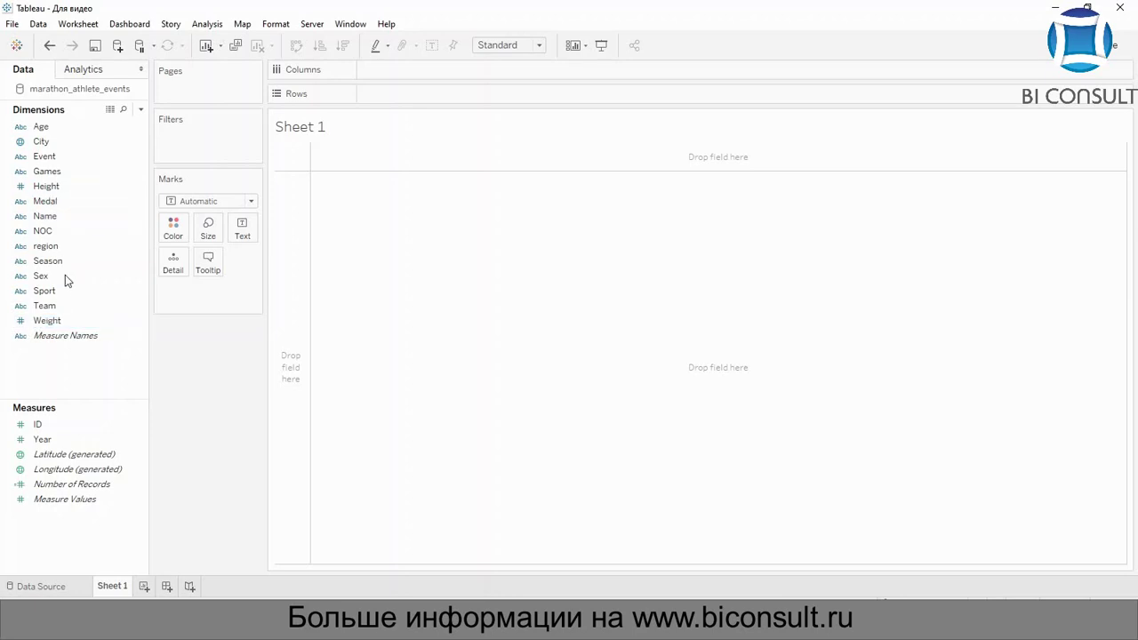
Step: Turn Year into a dimension and convert Weight and Height into measures
left_click(44, 441)
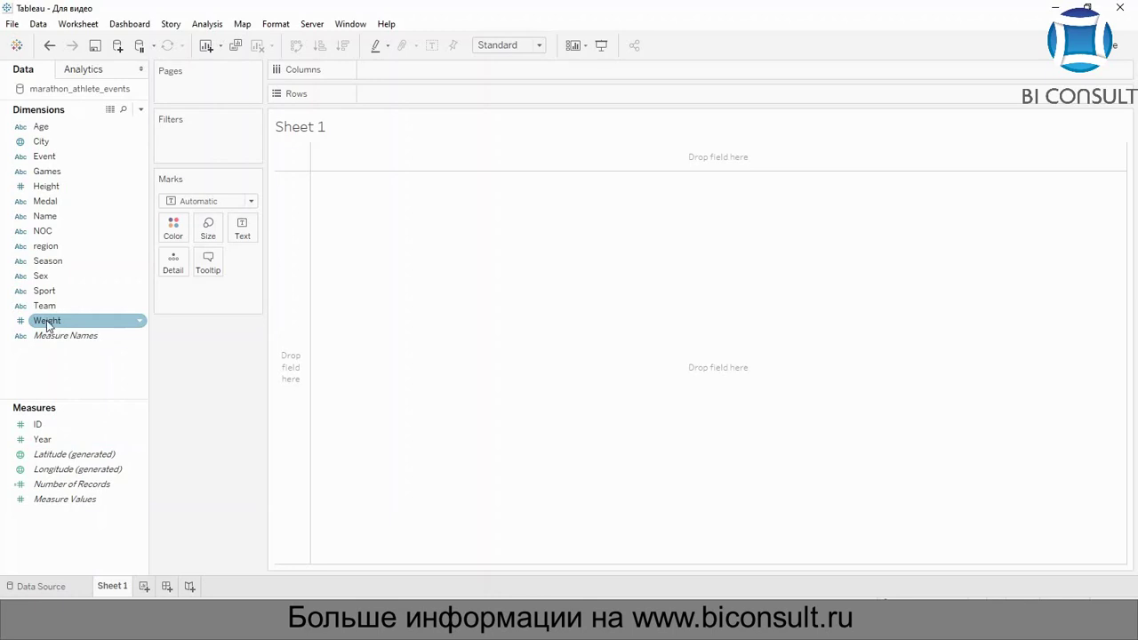
left_click_drag(42, 440, 64, 493)
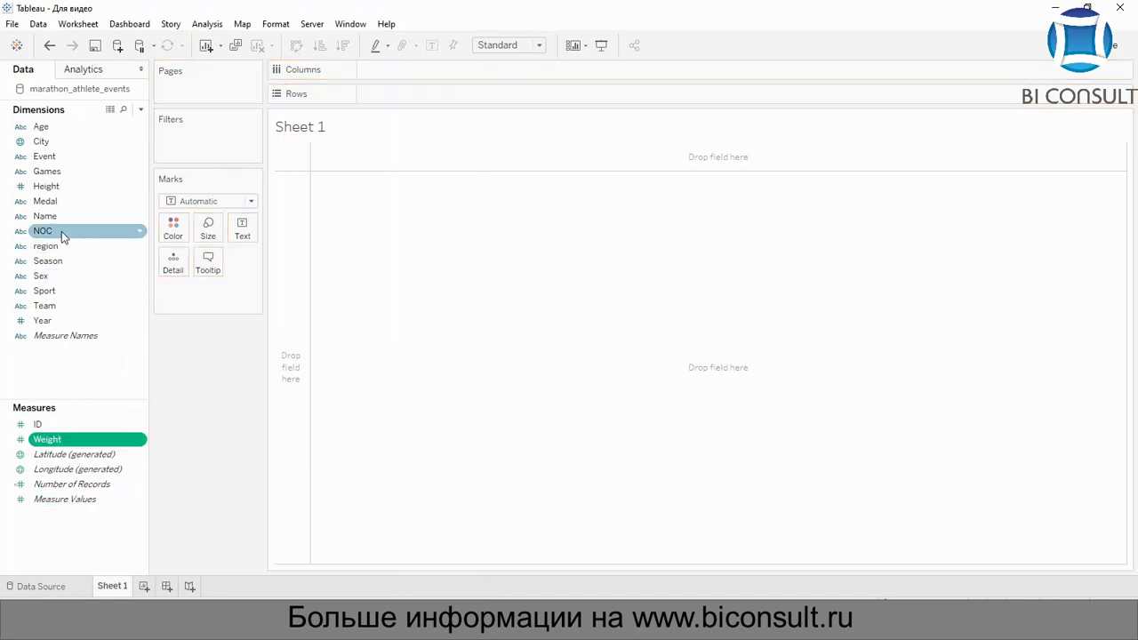
left_click(73, 189)
right_click(74, 191)
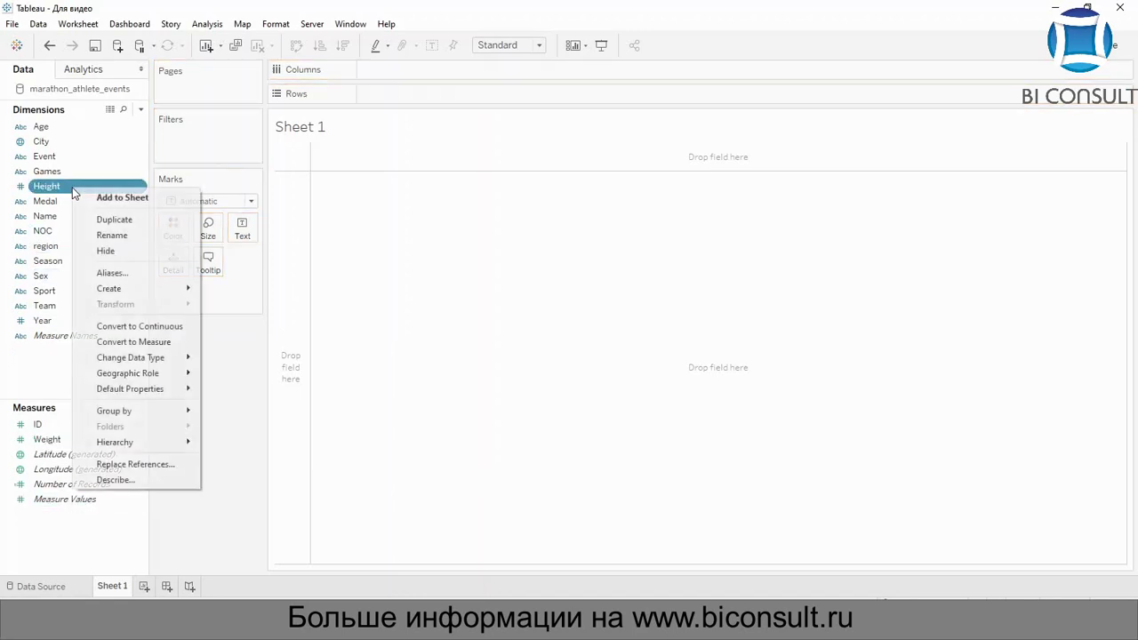
left_click(163, 342)
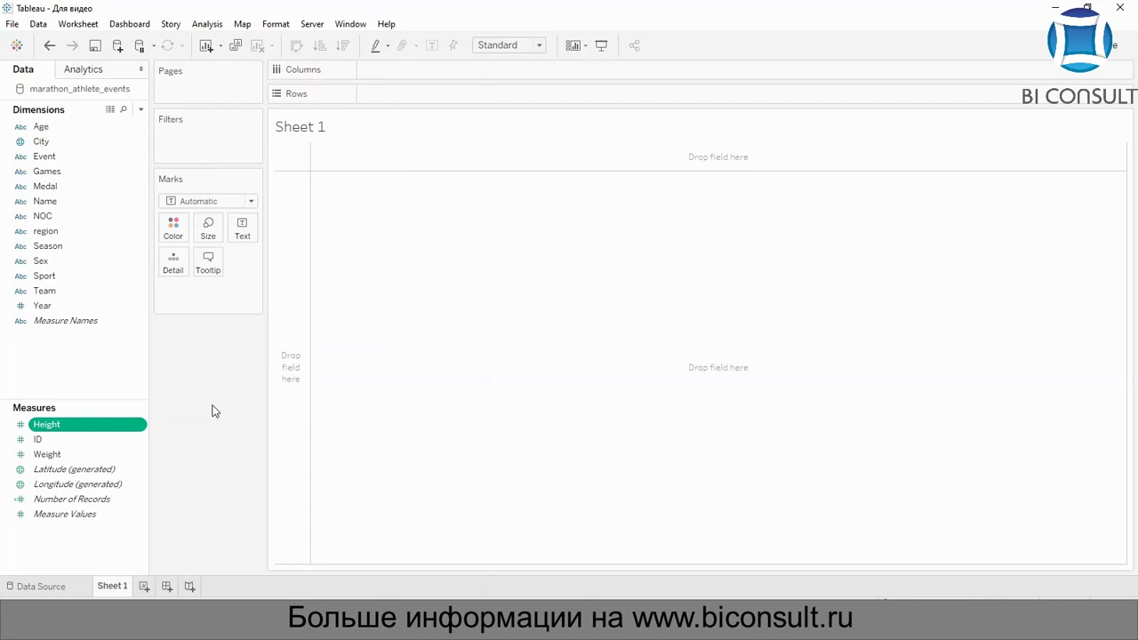
Step: Place the Games dimension on Columns of Sheet 1
left_click(68, 176)
left_click_drag(69, 181, 387, 80)
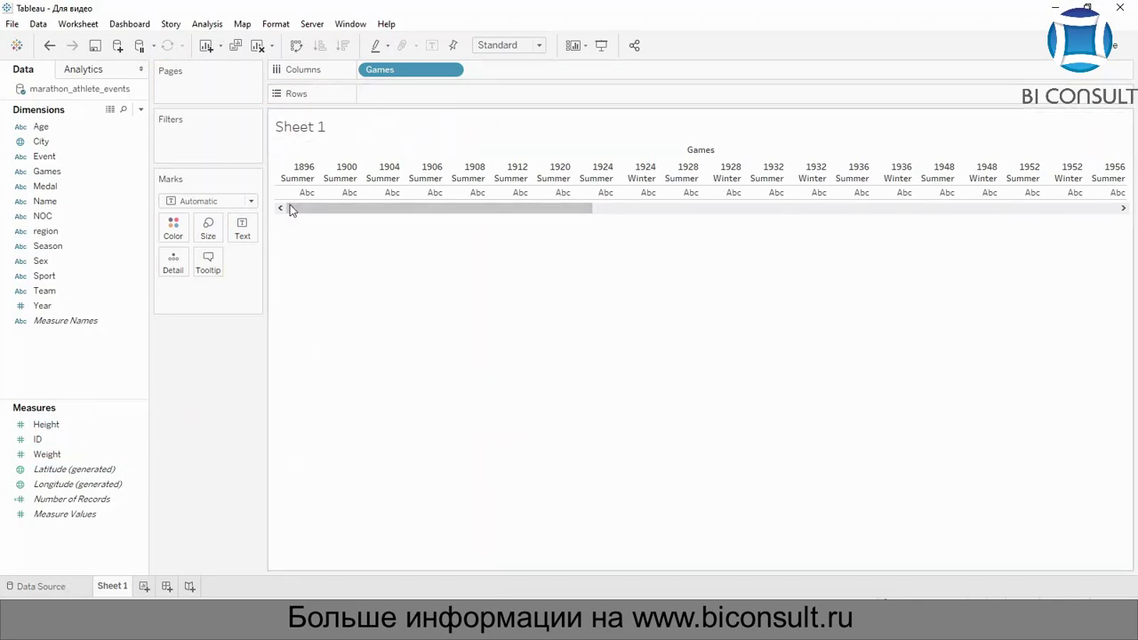
Step: Create a calculated field named Number of Athletes with the formula COUNTD([Name])
right_click(65, 539)
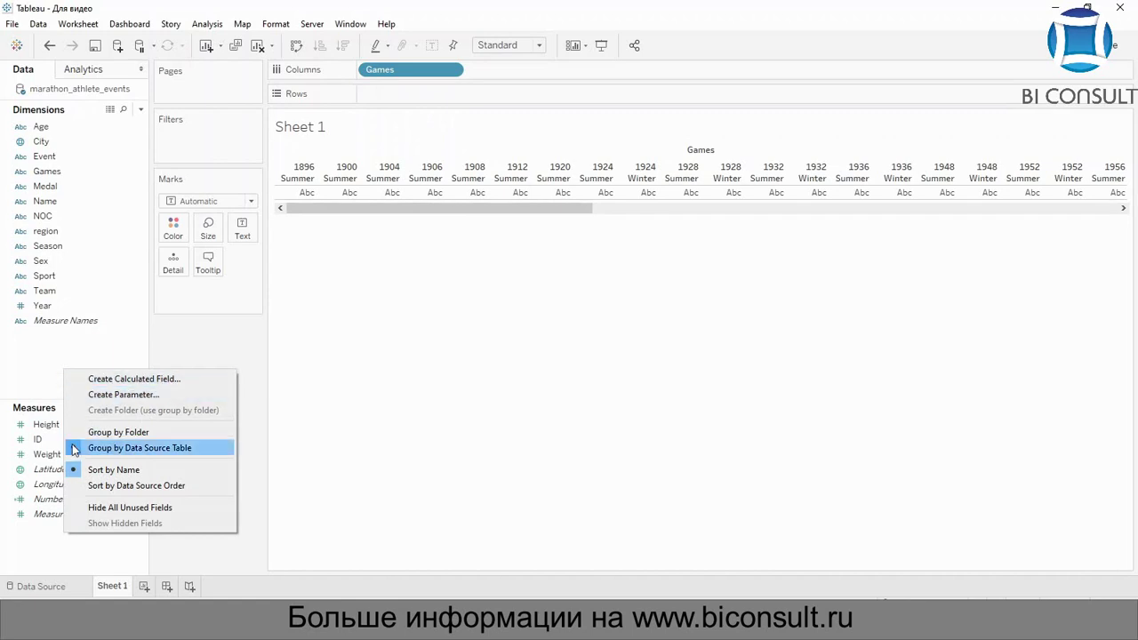
left_click(179, 379)
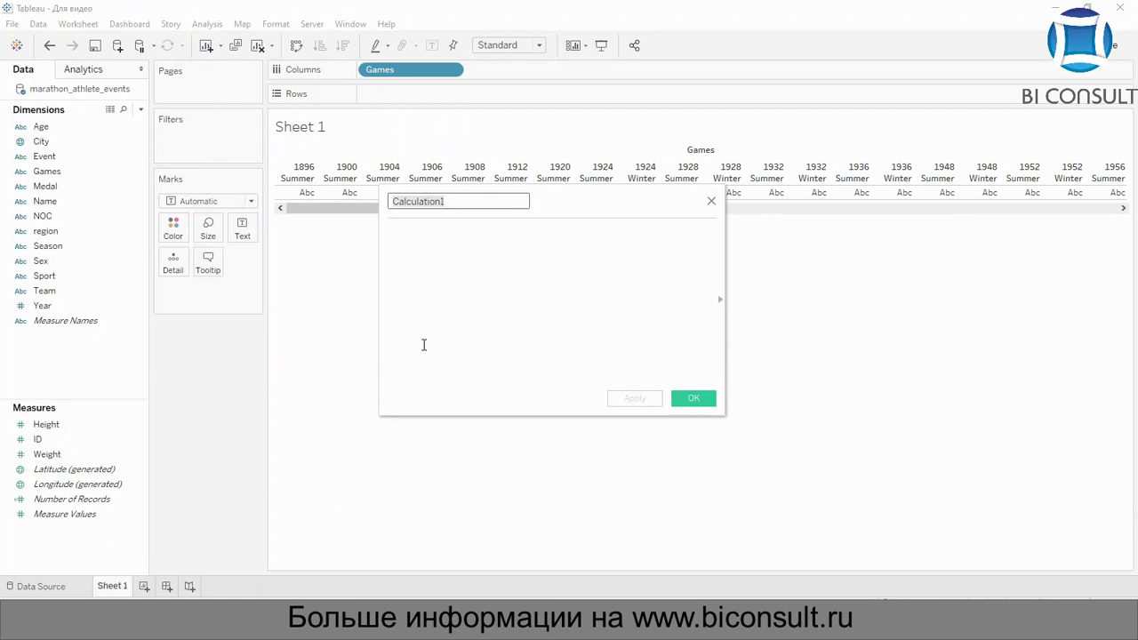
type("Number ")
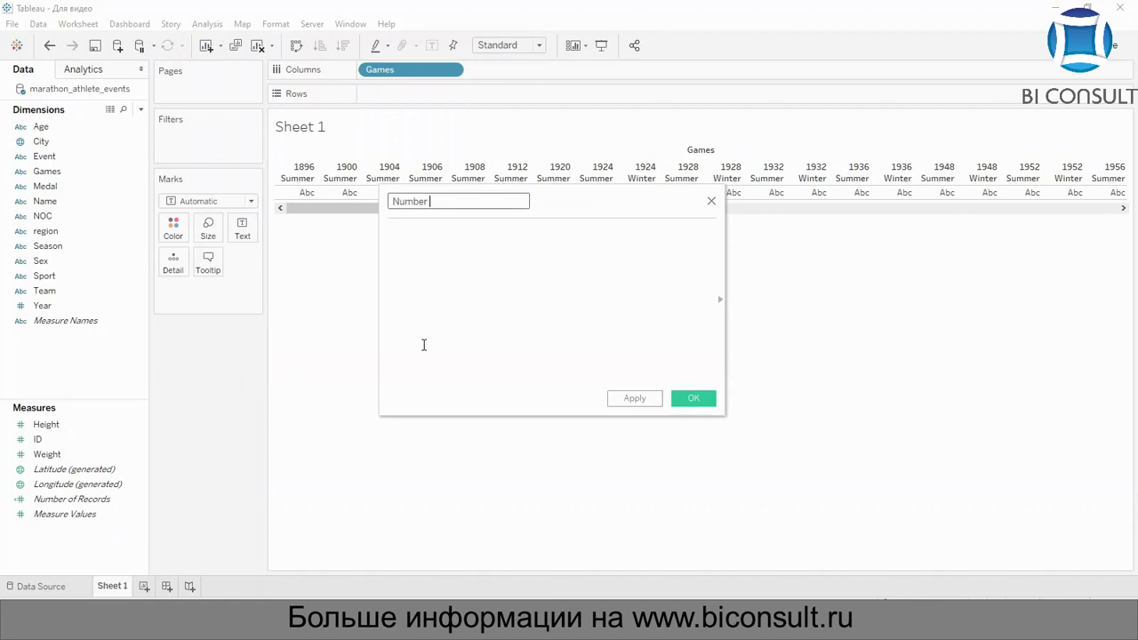
type("of Athletes")
left_click(477, 284)
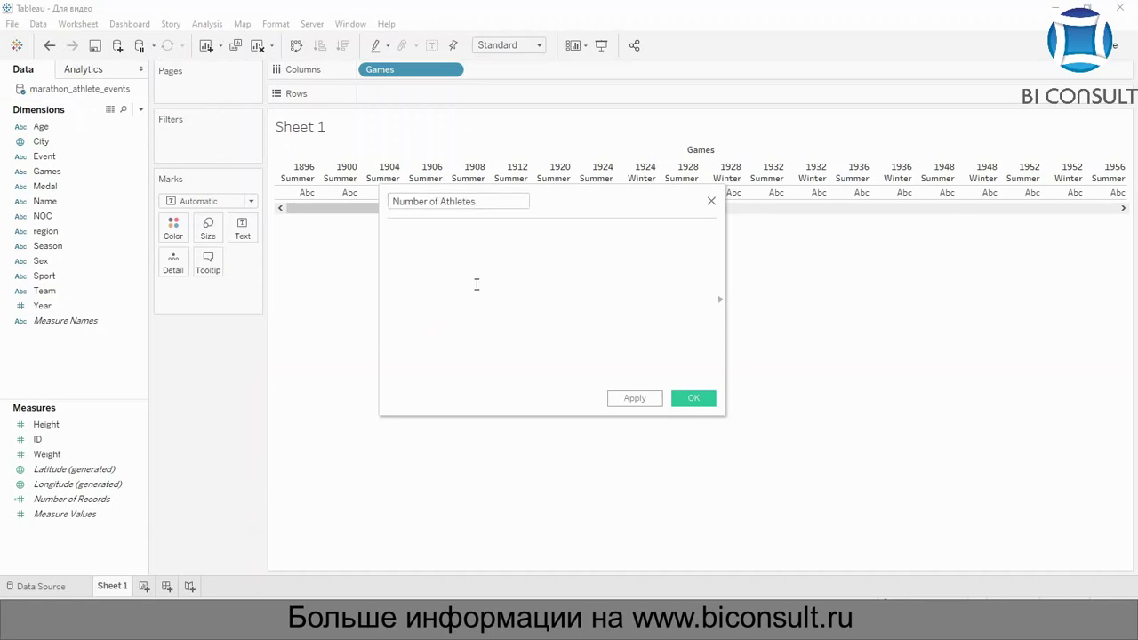
type("co")
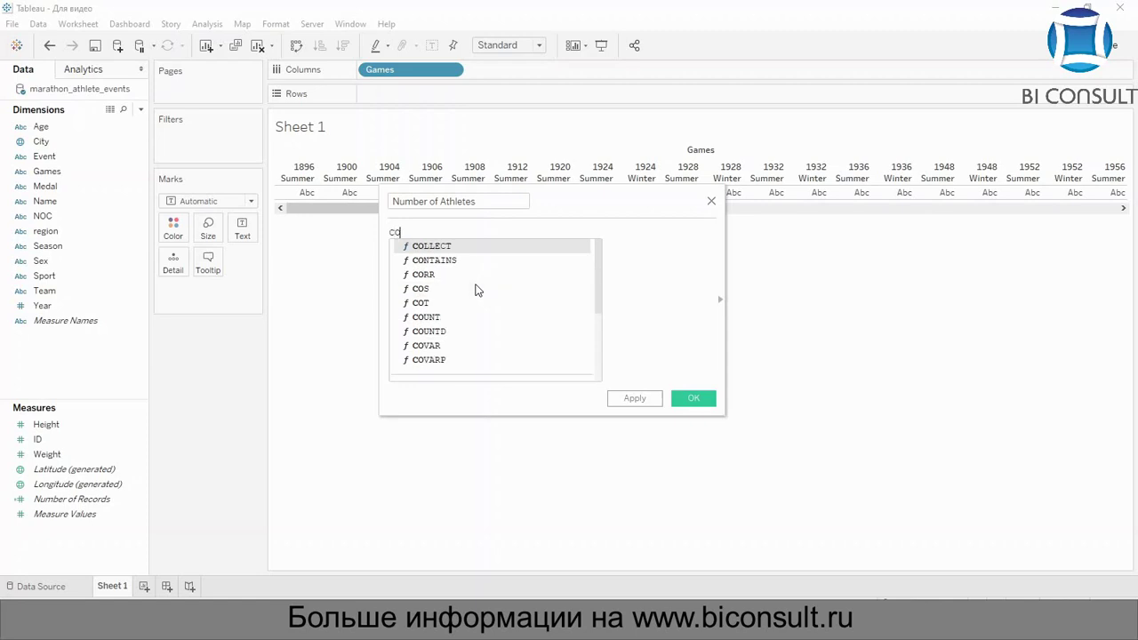
type("unt")
double_click(484, 262)
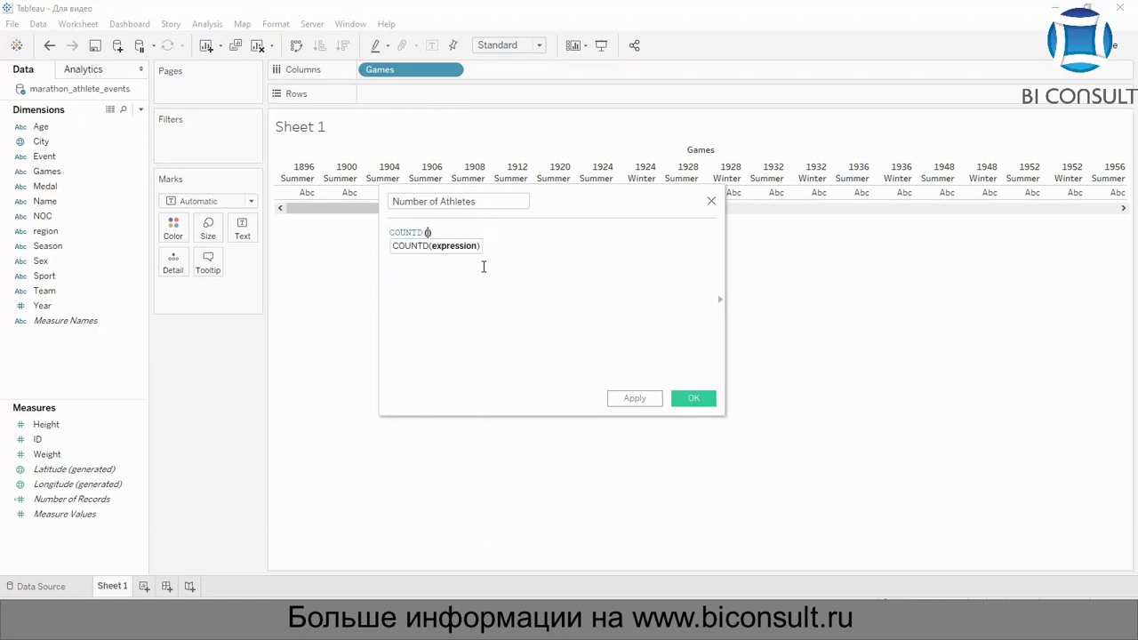
type("Nam")
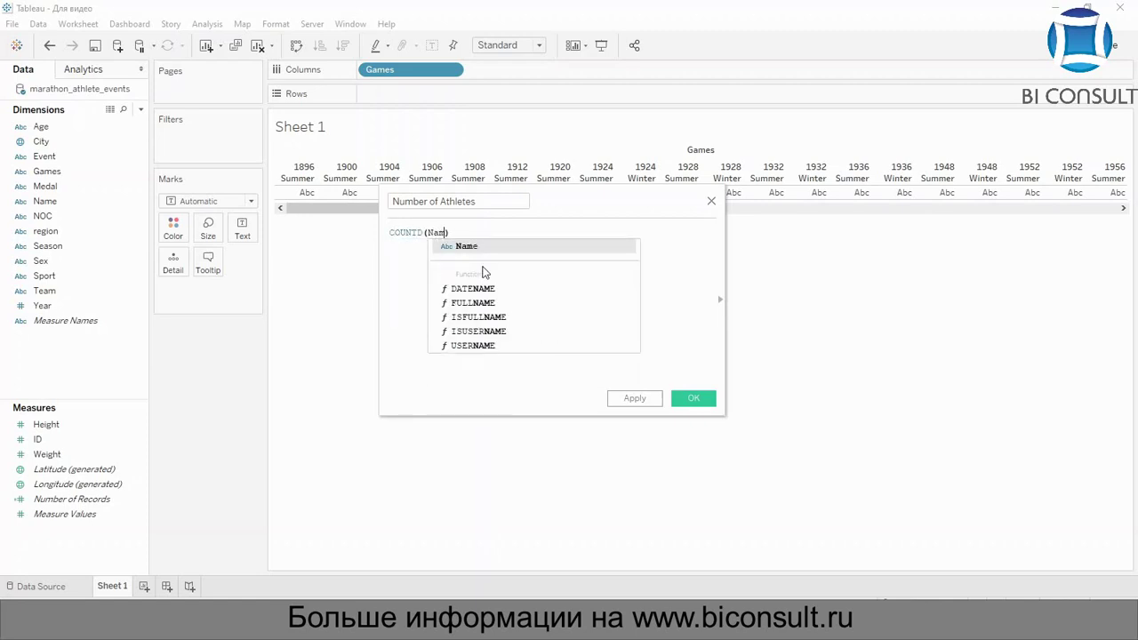
double_click(491, 251)
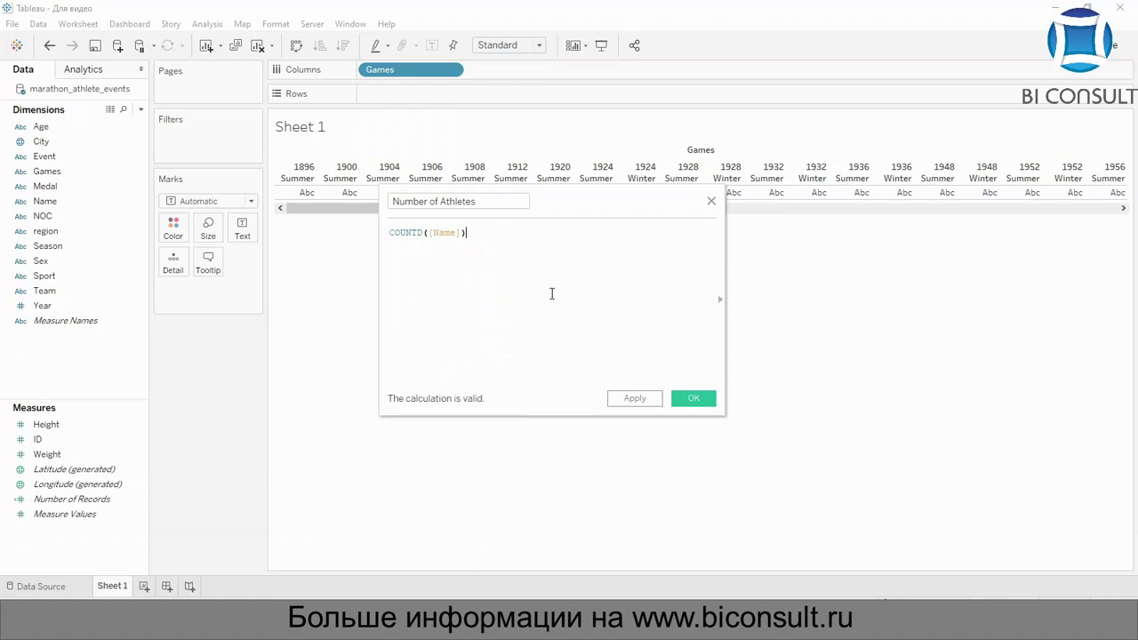
left_click(693, 397)
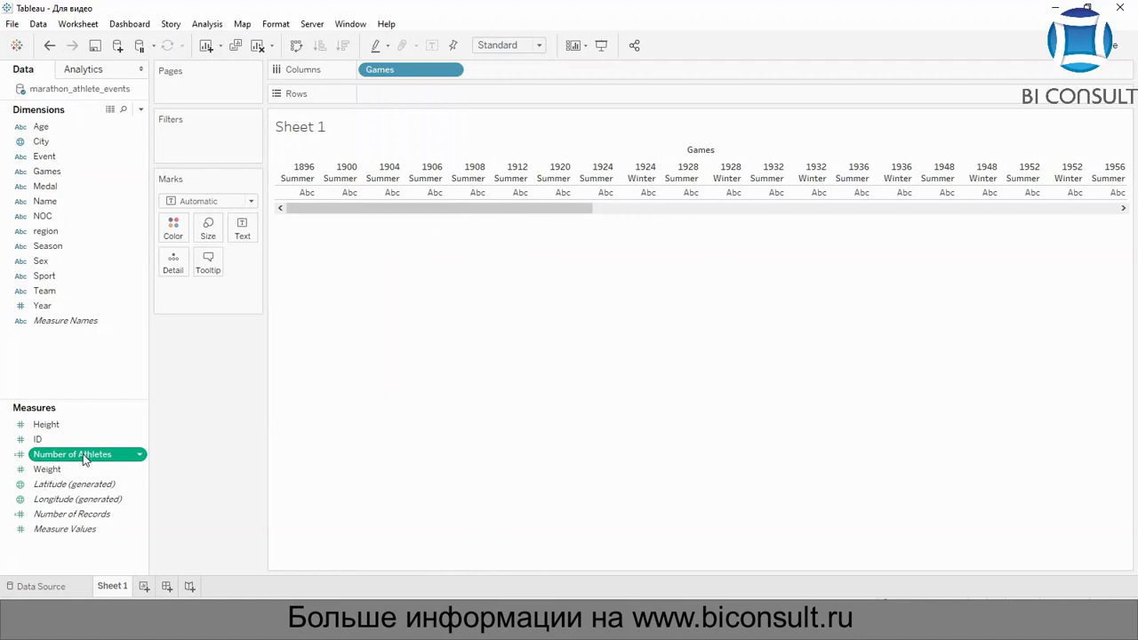
Step: Plot Number of Athletes on Rows against Games and set the mark type to Line
left_click_drag(85, 457, 449, 93)
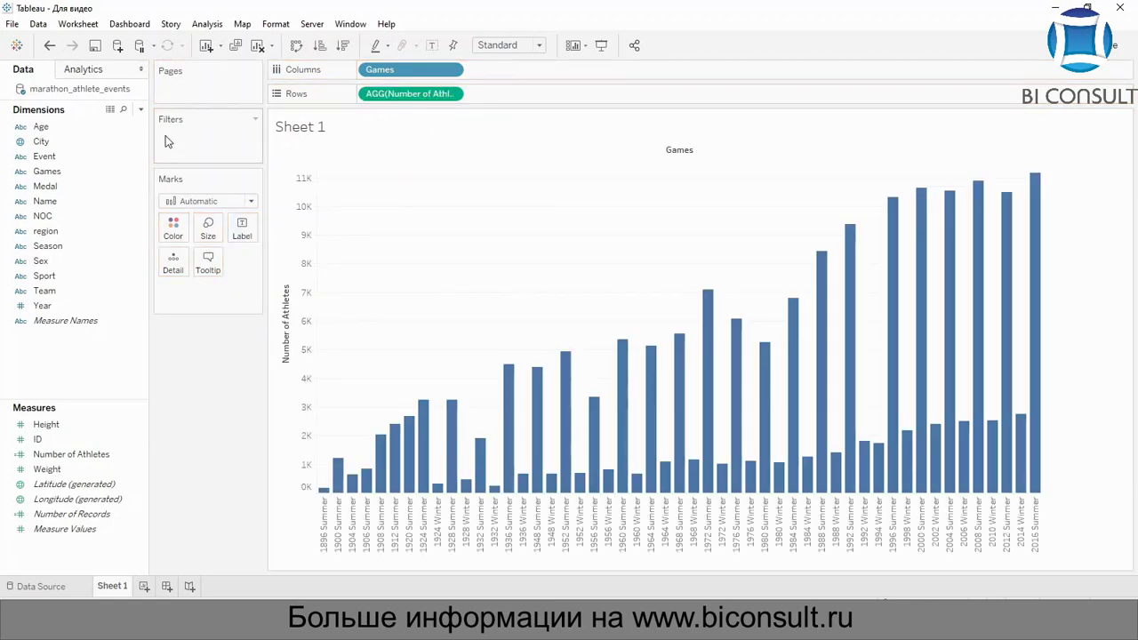
left_click(188, 201)
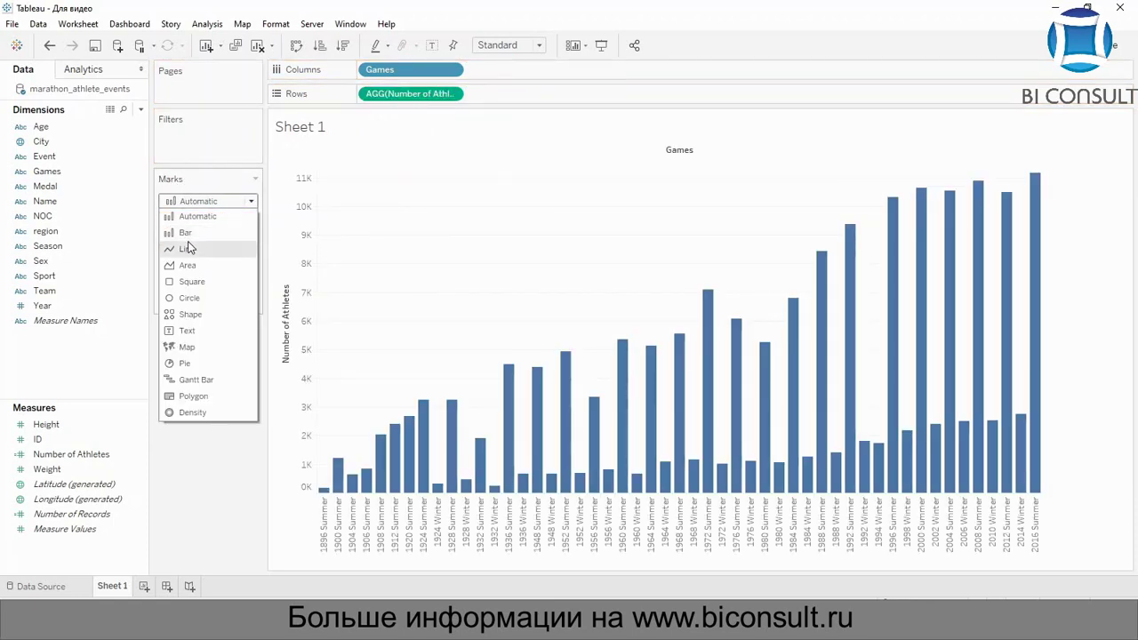
left_click(188, 250)
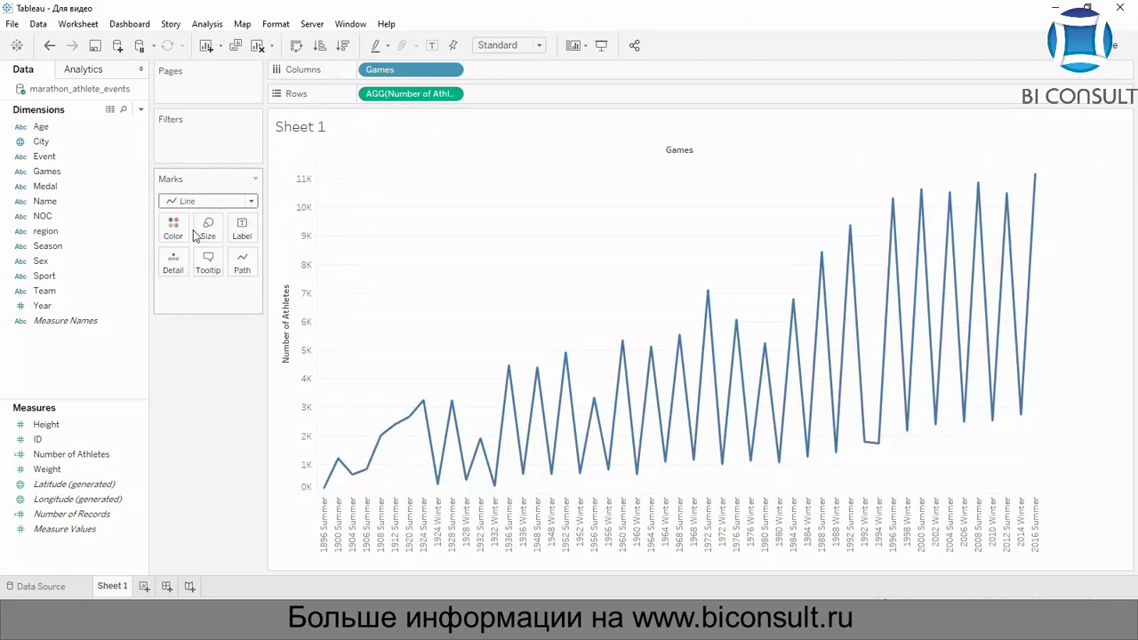
Step: Show mark labels for Min/Max only and turn off the minimum value label, keeping the maximum
left_click(252, 237)
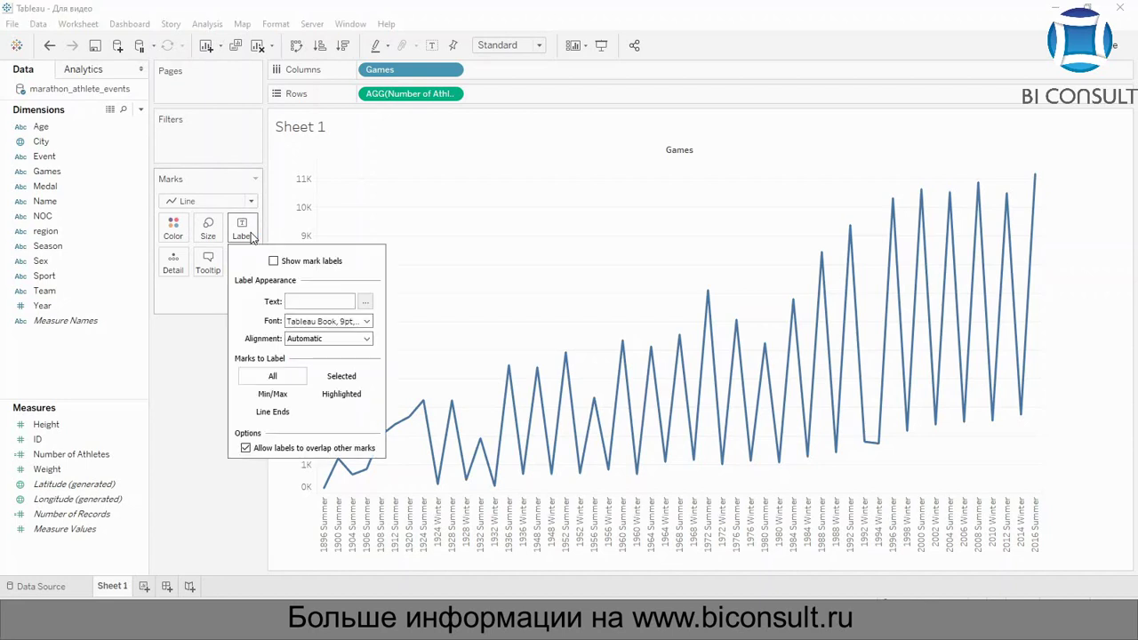
left_click(296, 262)
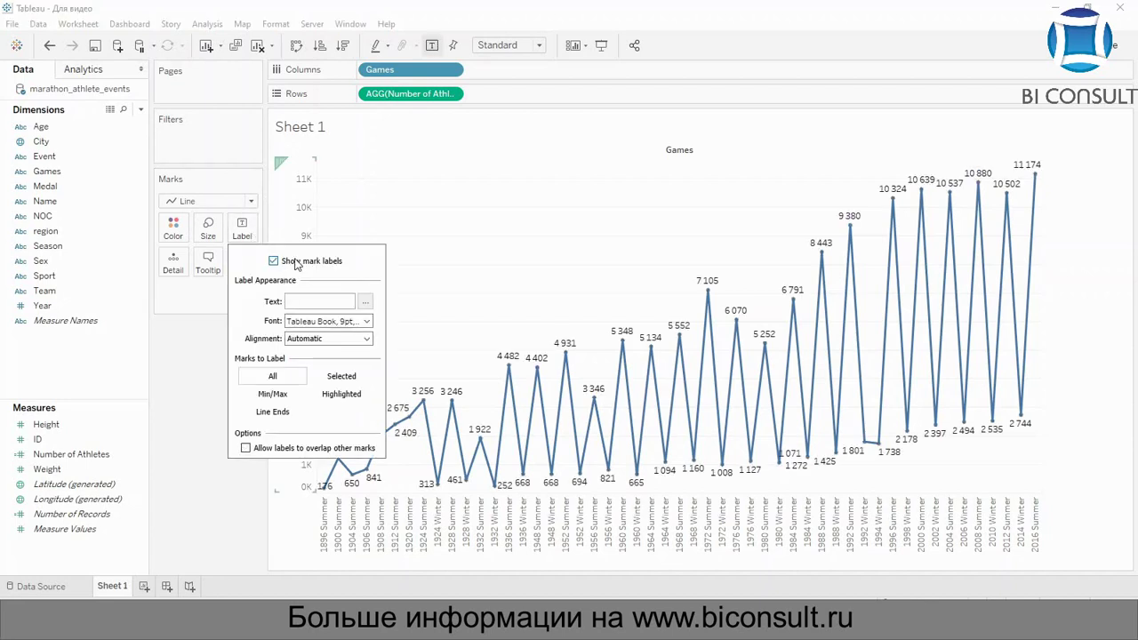
left_click(286, 397)
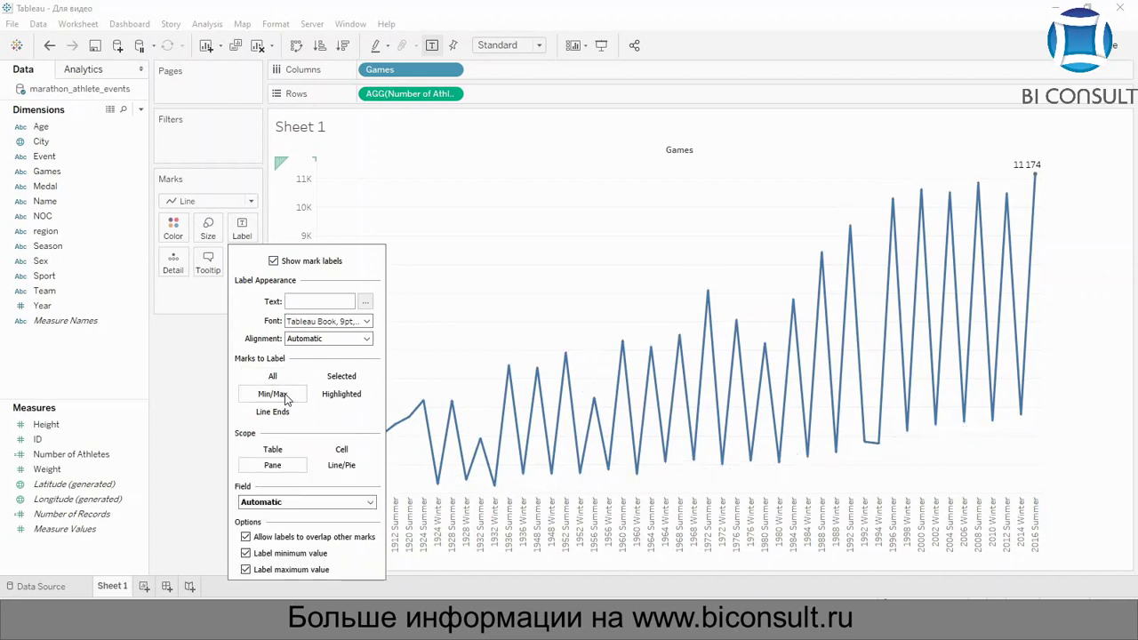
left_click(253, 556)
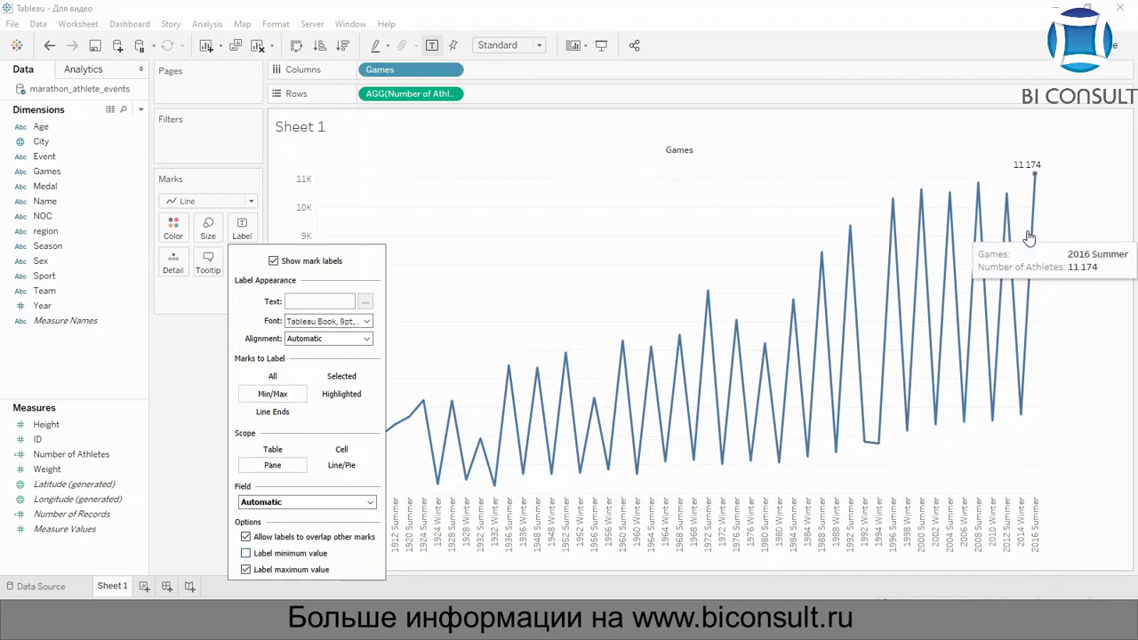
left_click(1068, 229)
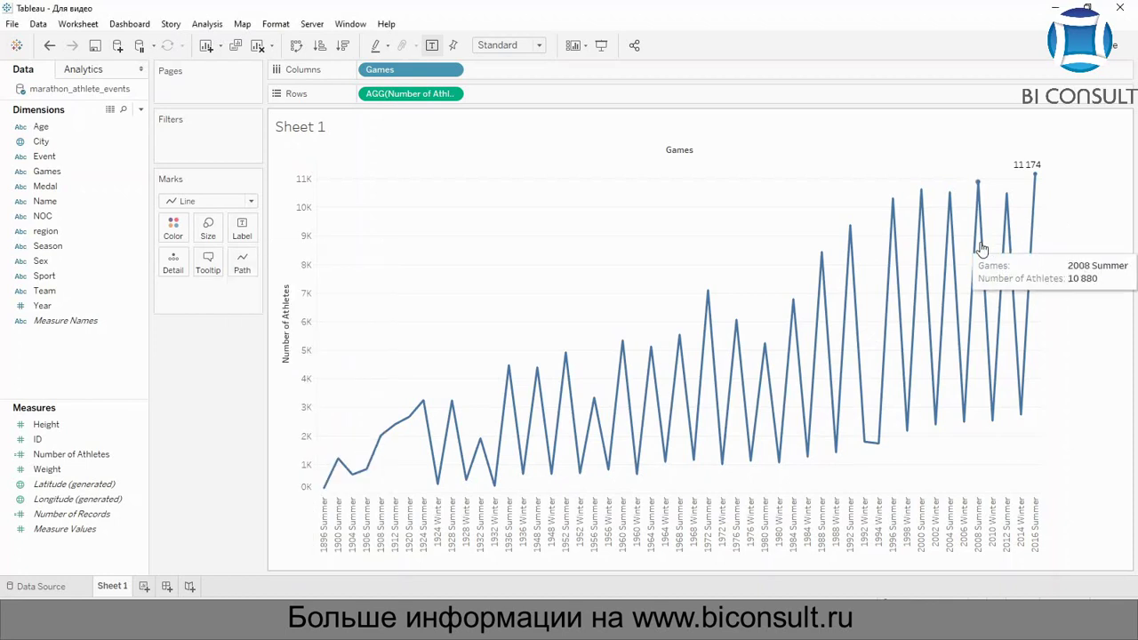
Step: Add a new worksheet and place Year on its Columns
left_click(143, 586)
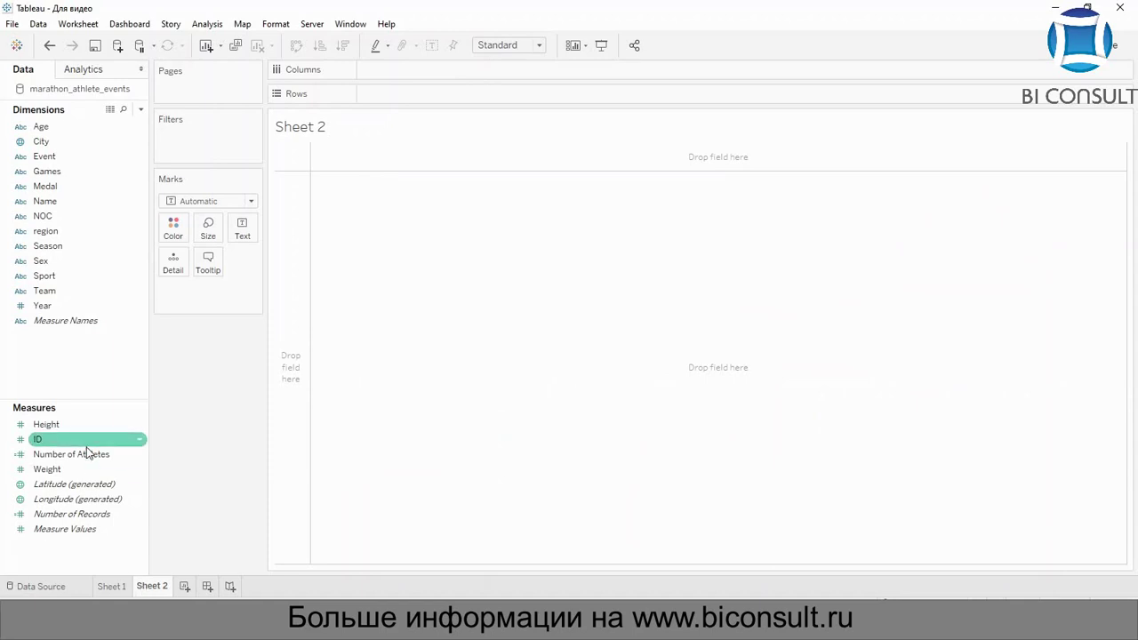
left_click_drag(55, 310, 432, 75)
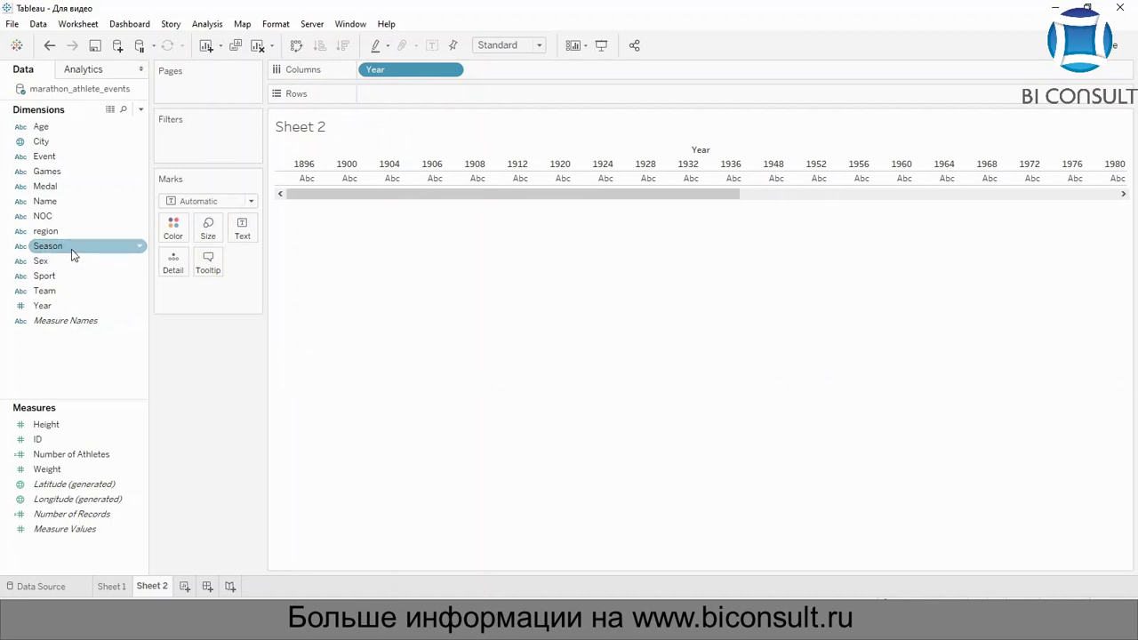
left_click_drag(113, 251, 410, 80)
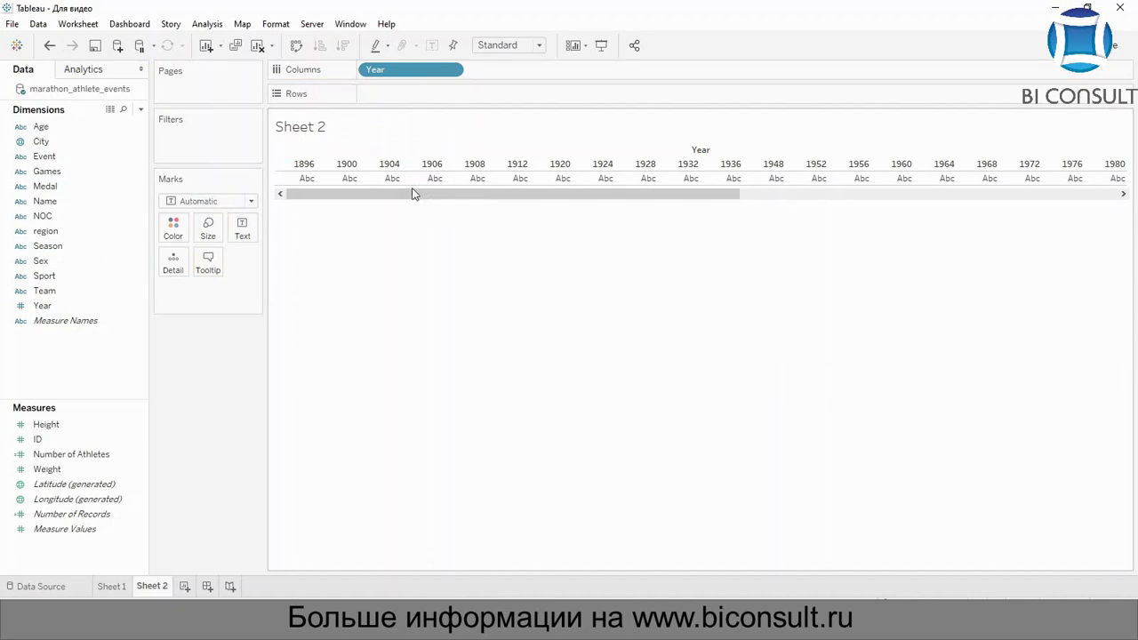
left_click_drag(414, 193, 371, 219)
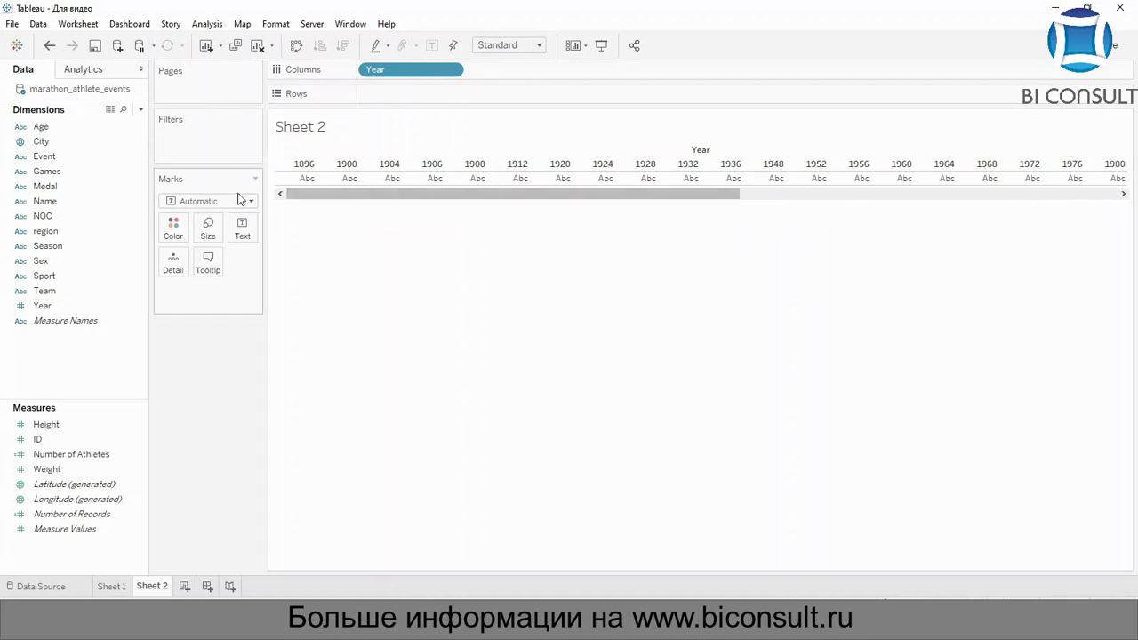
Step: Change the data type of Year to Date and show it on Columns as YEAR(Year)
left_click(20, 308)
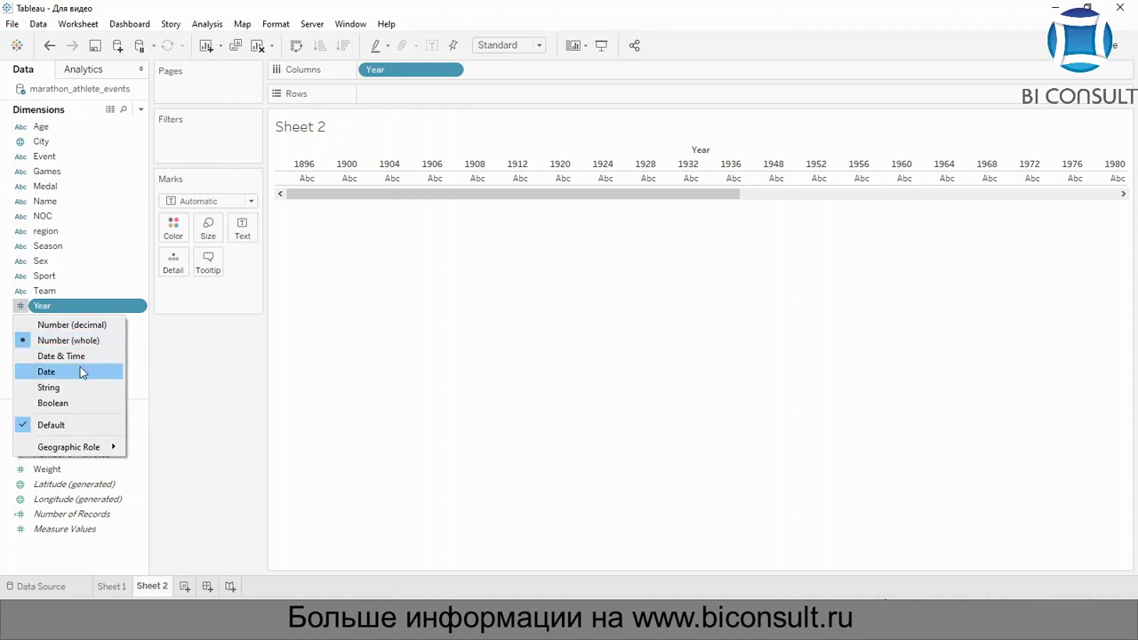
left_click(80, 371)
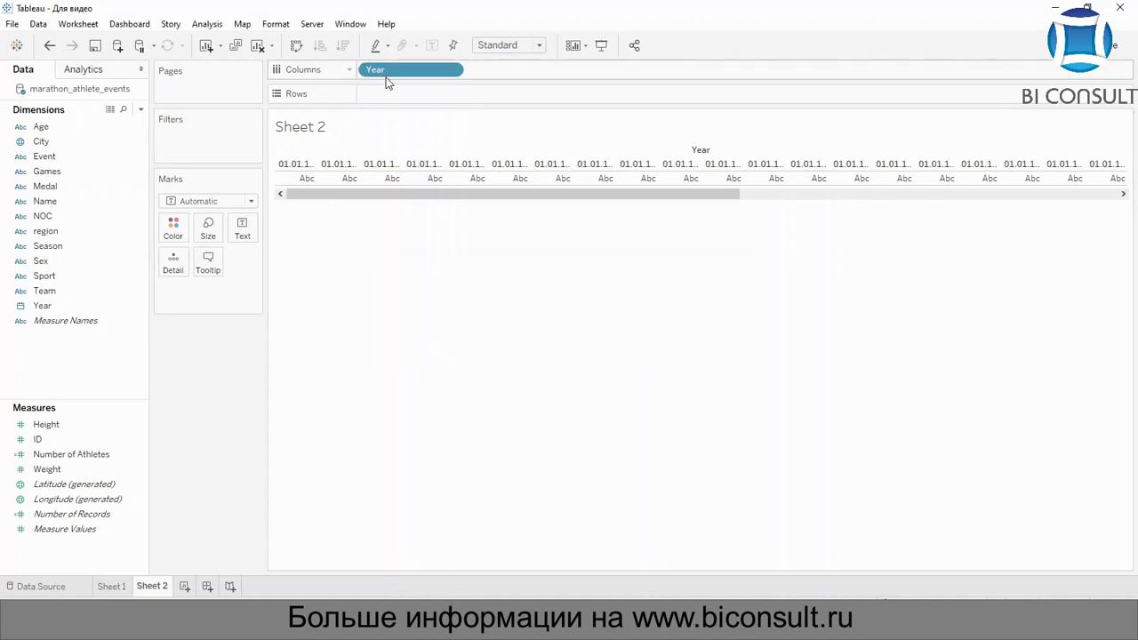
left_click_drag(387, 81, 432, 77)
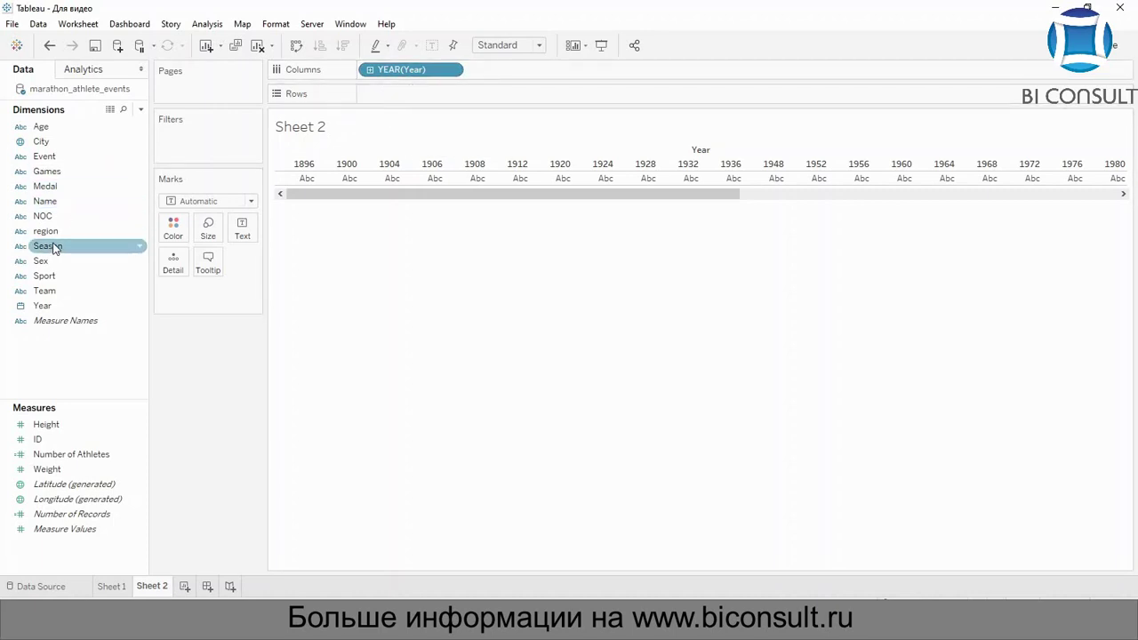
Step: Add Season and Number of Records to Rows of Sheet 2
left_click_drag(53, 248, 378, 94)
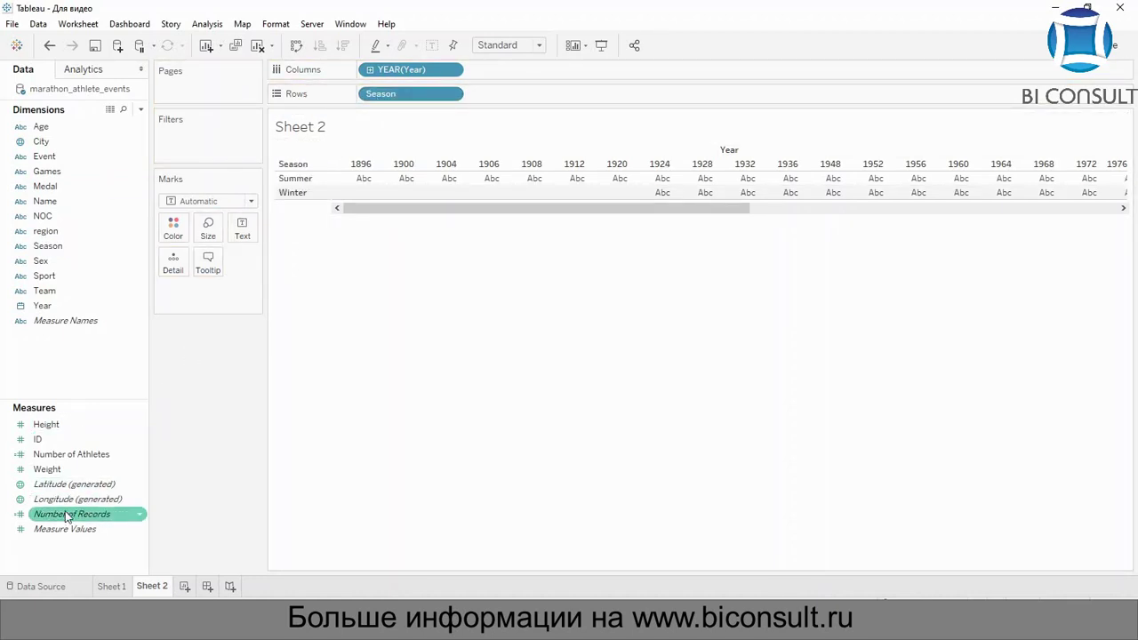
left_click_drag(67, 517, 530, 94)
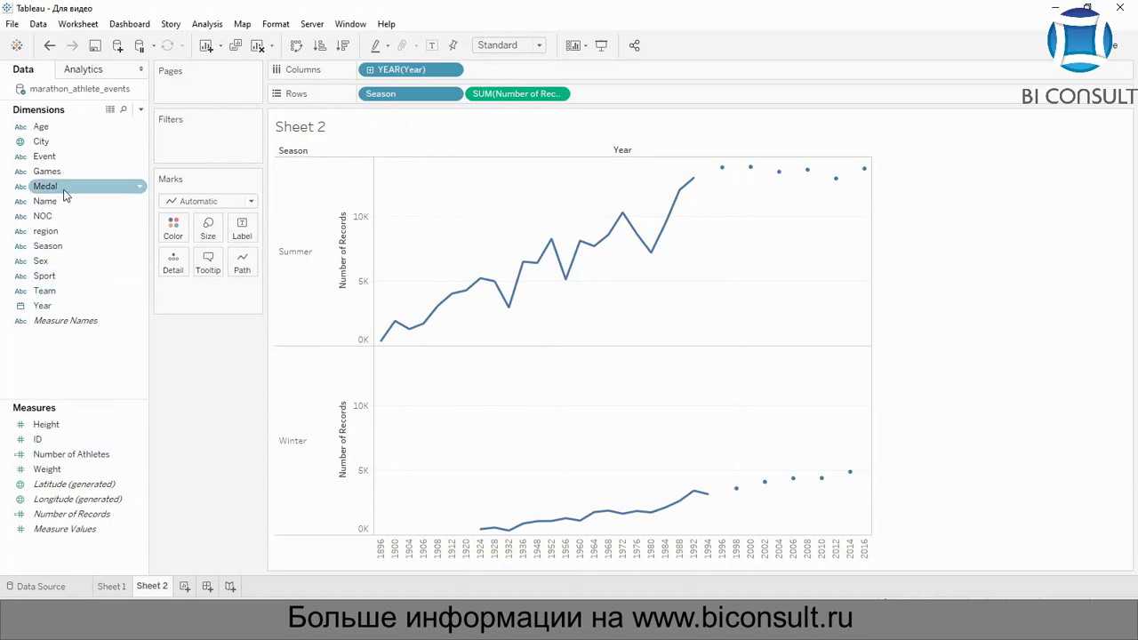
Step: Color the lines by Medal and filter Medal to Bronze, Gold and Silver, leaving out NA
left_click_drag(44, 185, 172, 228)
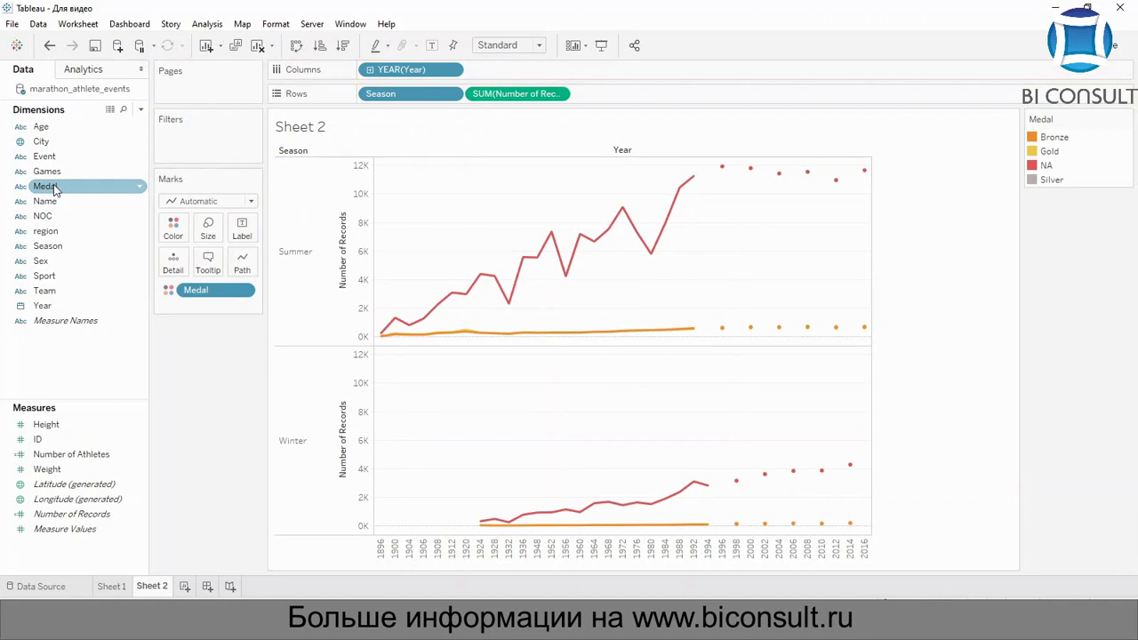
left_click_drag(53, 189, 210, 145)
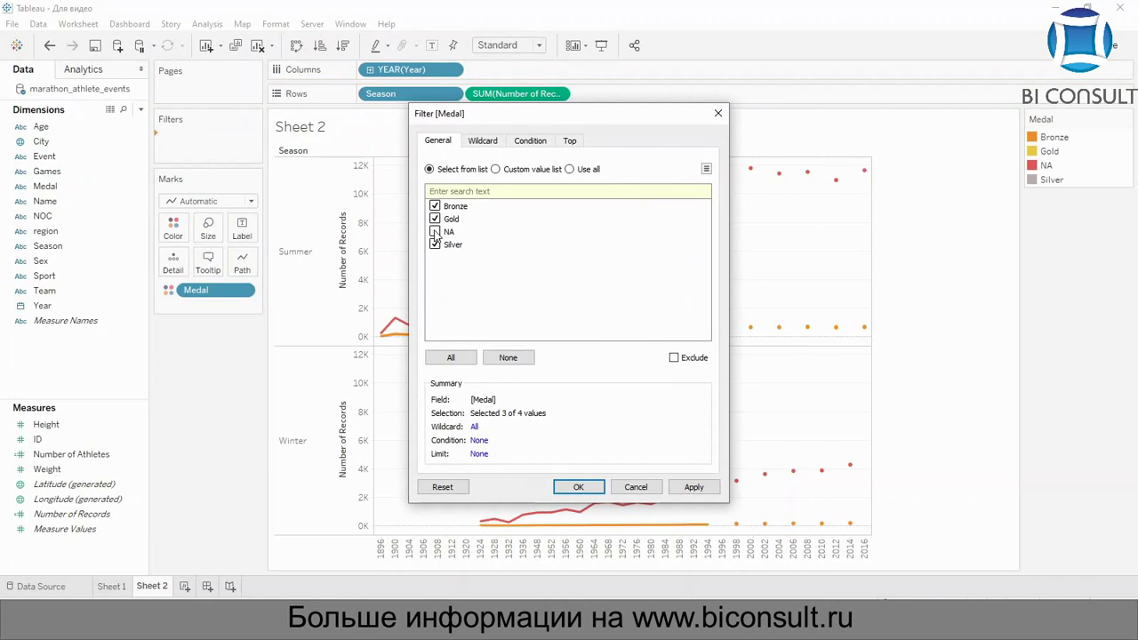
left_click(598, 488)
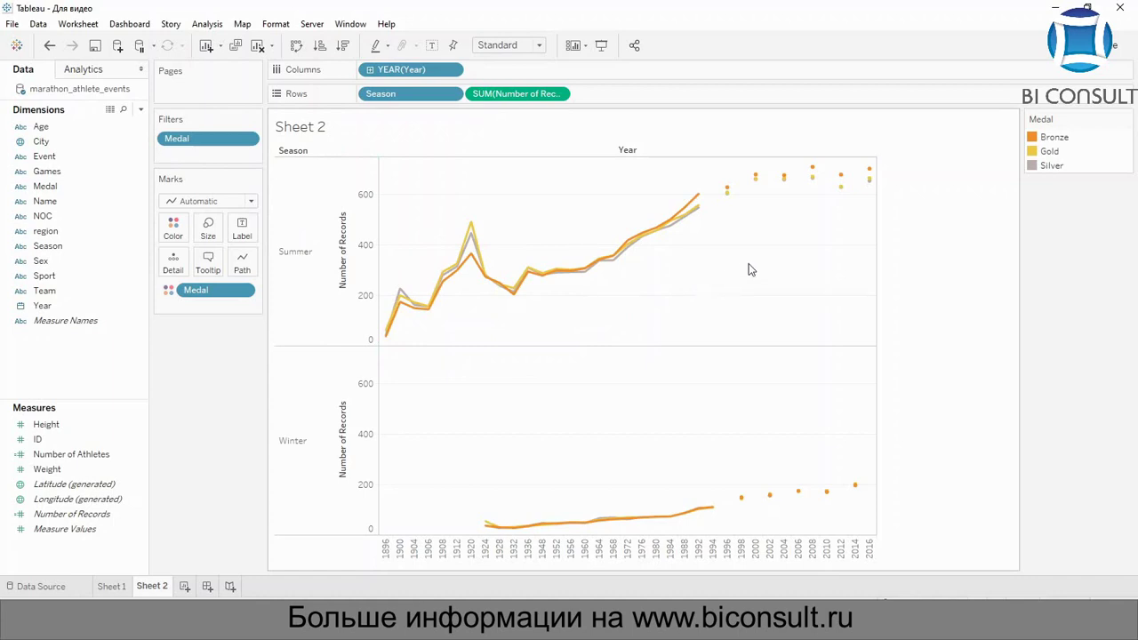
mouse_move(814, 182)
mouse_move(859, 489)
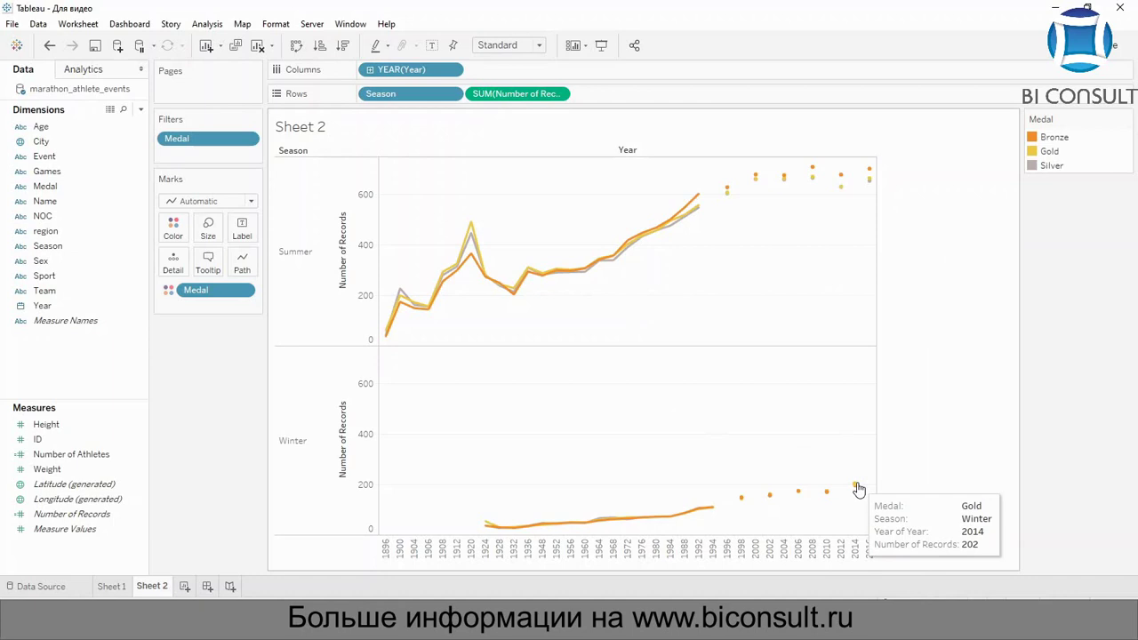
Step: Add a new worksheet with Games on Columns and Height on Rows
left_click(184, 587)
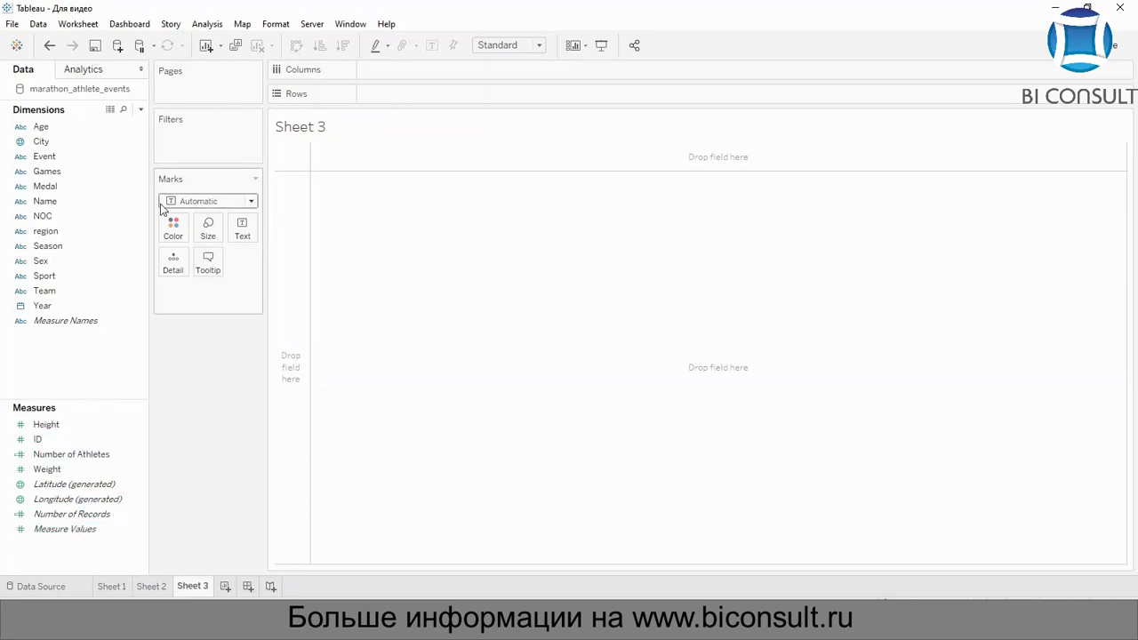
left_click_drag(86, 171, 429, 77)
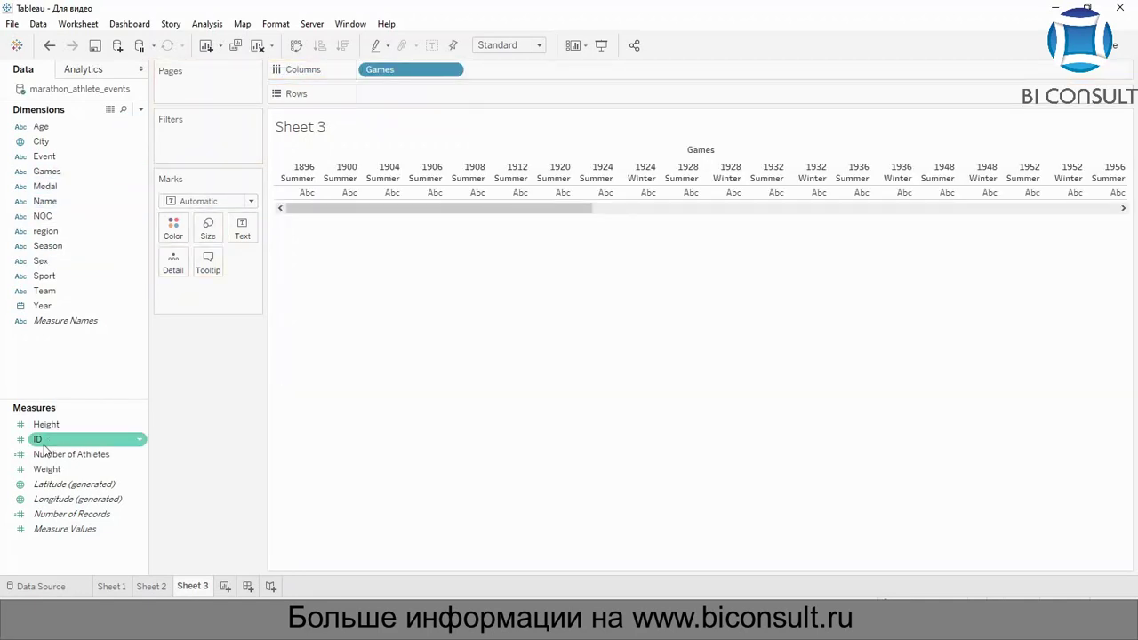
left_click_drag(53, 424, 438, 94)
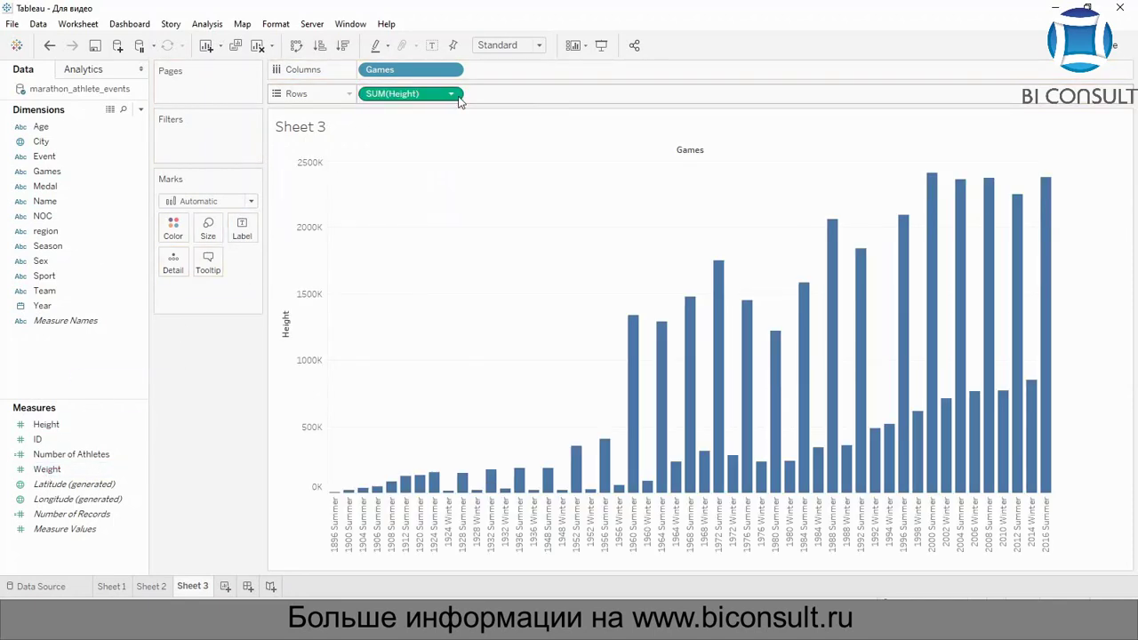
Step: Aggregate Height on Rows as Average and change the mark type to Line
left_click(455, 99)
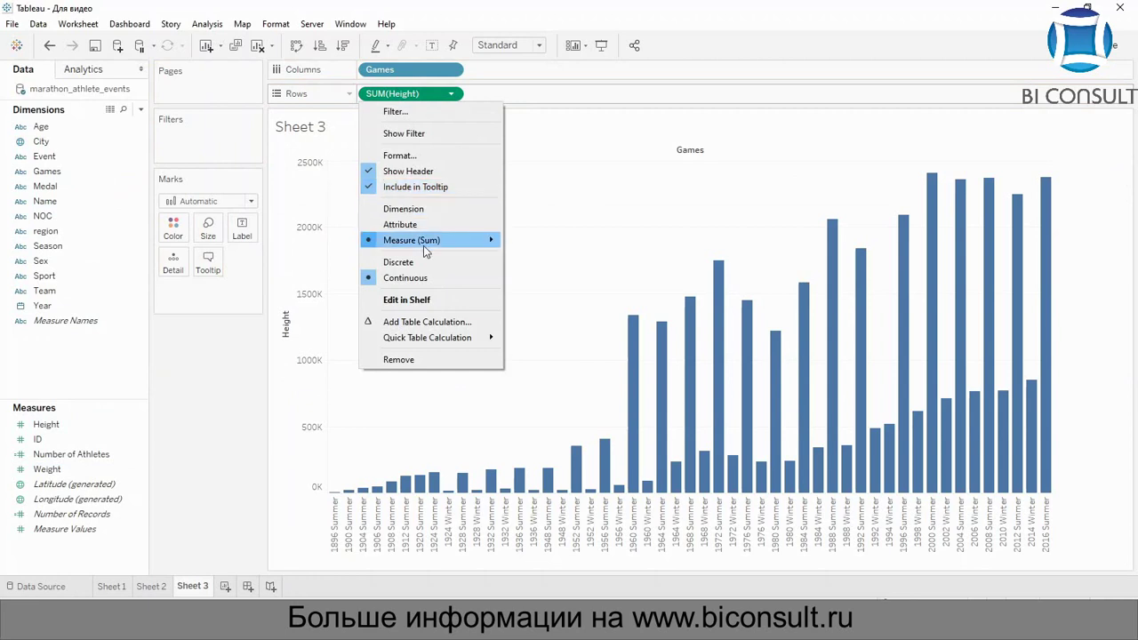
mouse_move(423, 246)
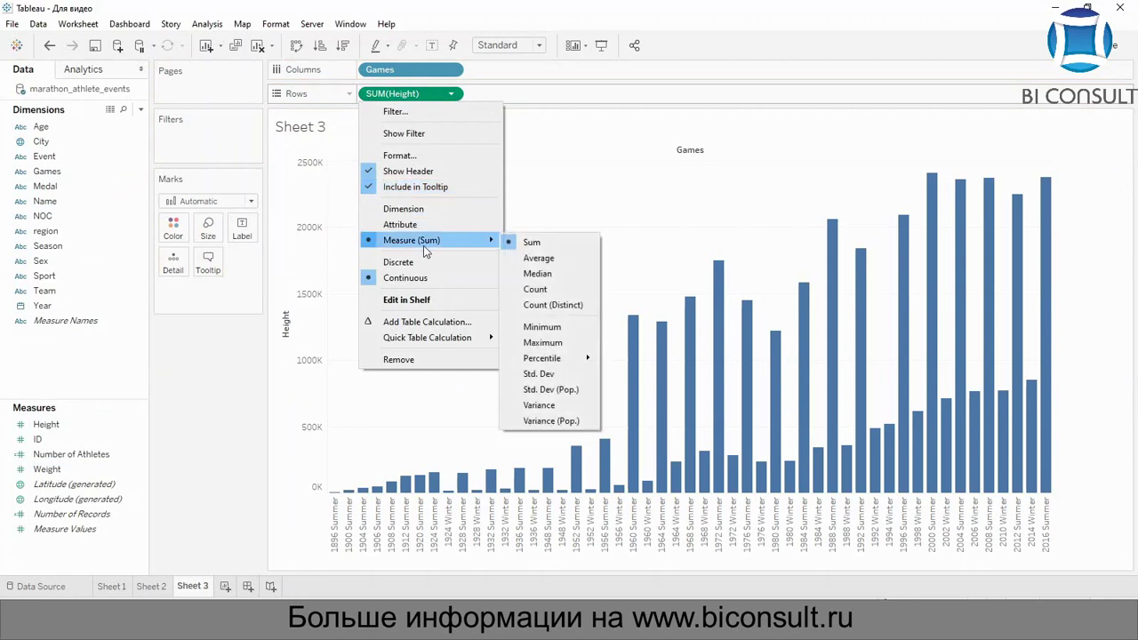
left_click(540, 257)
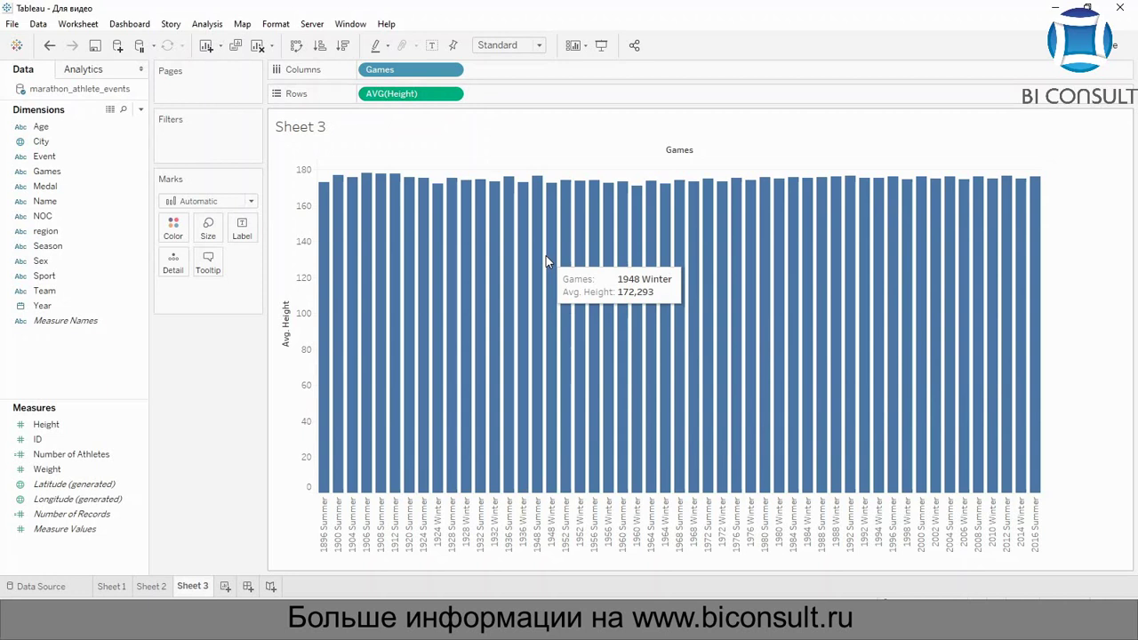
left_click(206, 201)
left_click(188, 249)
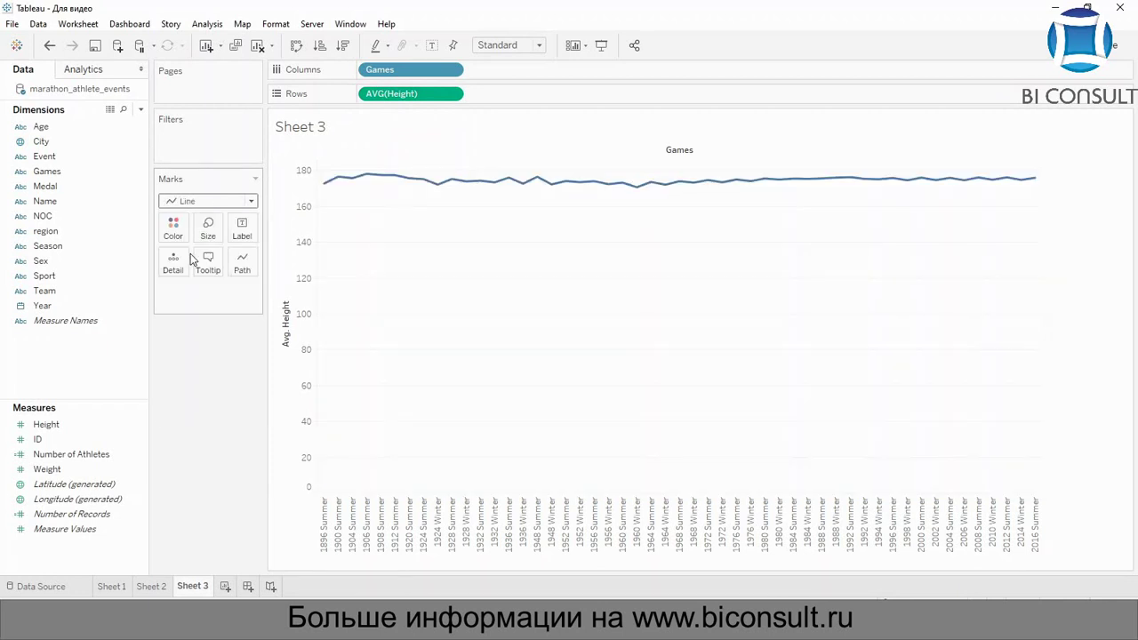
Step: Edit the Avg. Height axis so its automatic range does not include zero
right_click(301, 301)
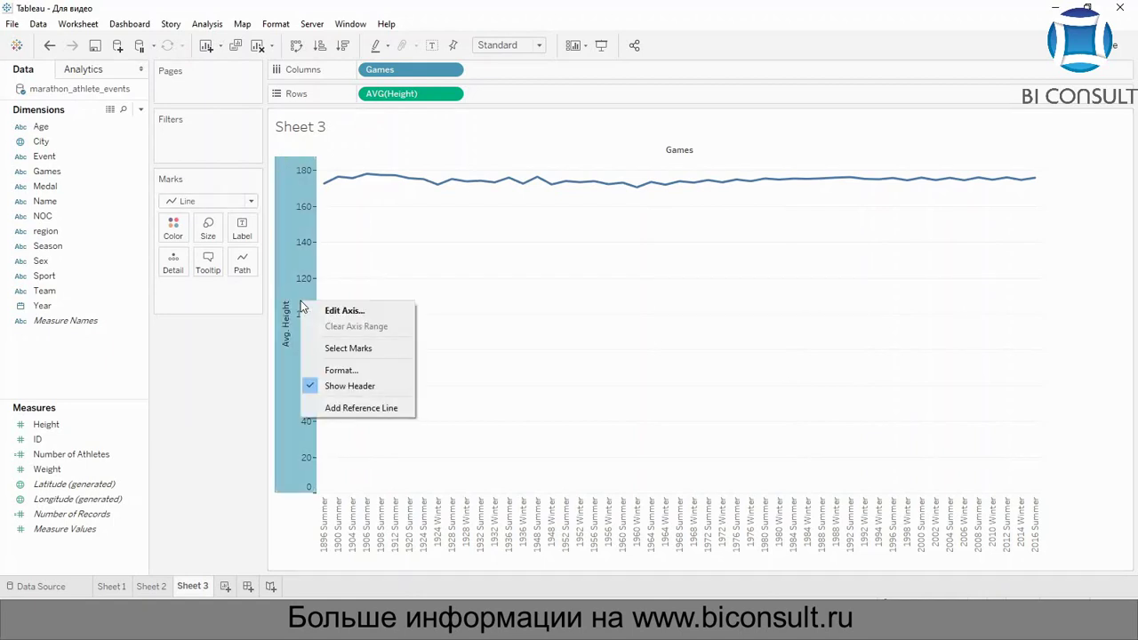
left_click(387, 318)
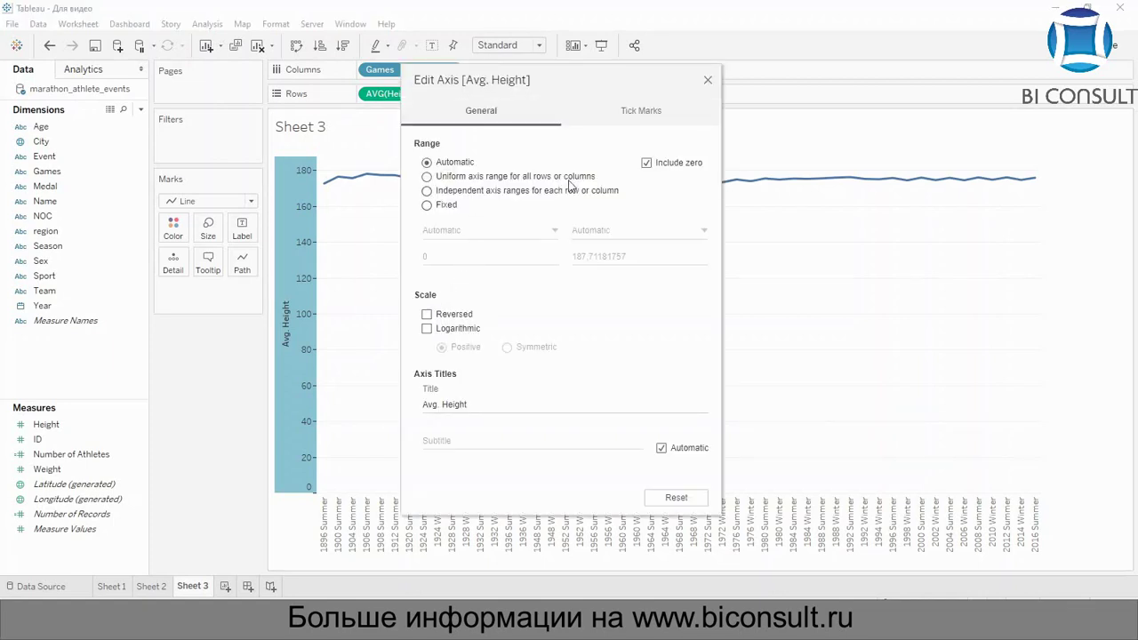
left_click(646, 163)
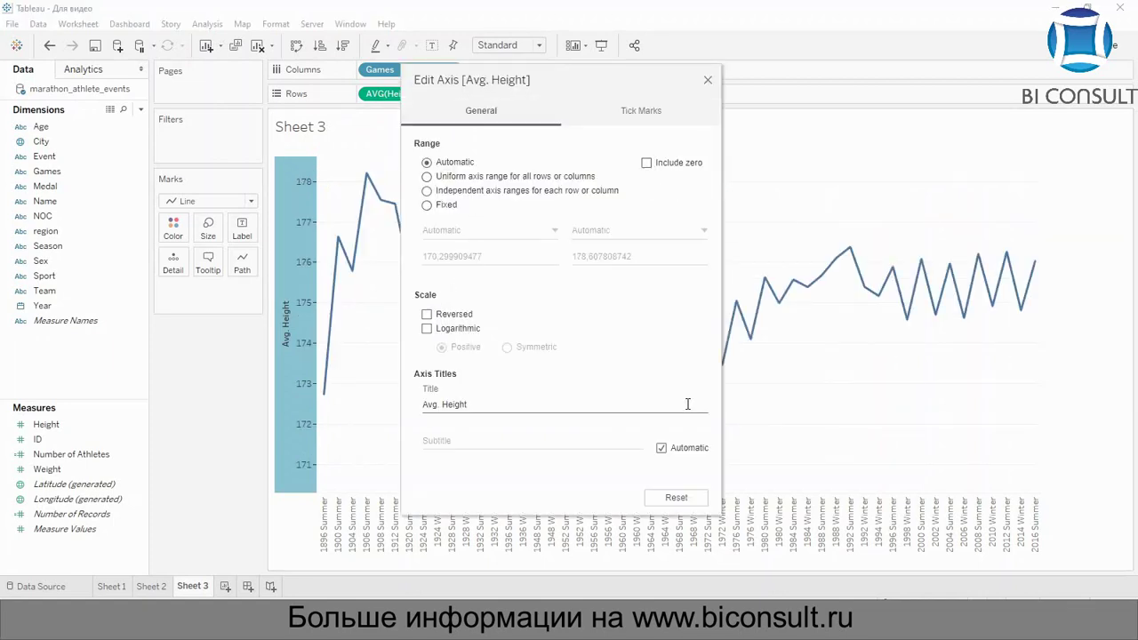
left_click(707, 81)
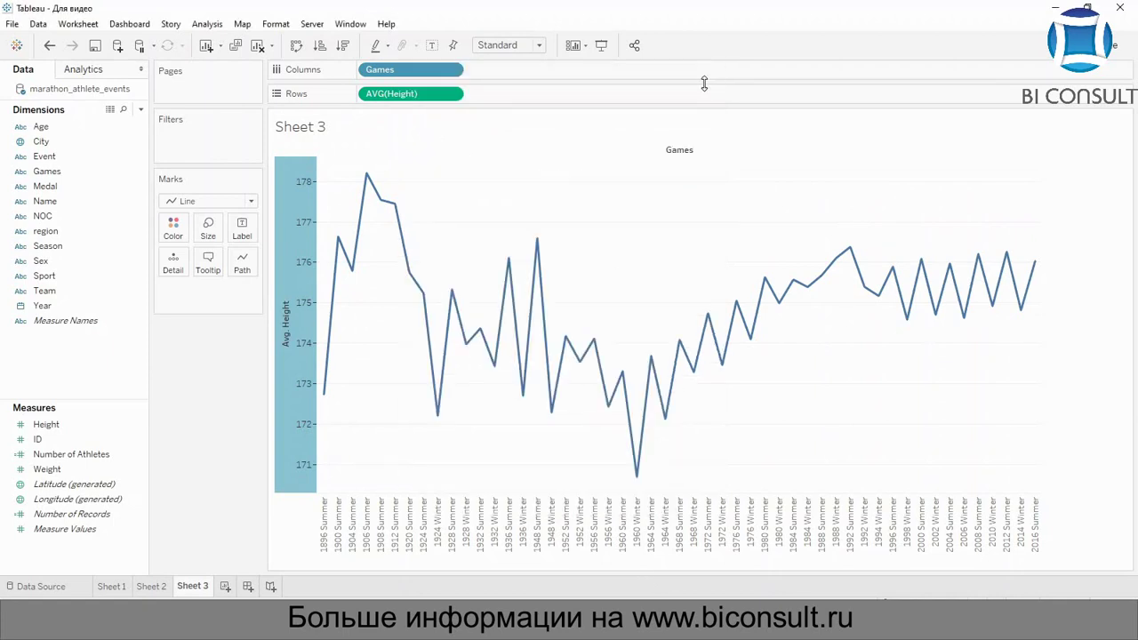
Step: Show mark labels on the height line with the Min/Max option, labeling only the minimum value
left_click(238, 239)
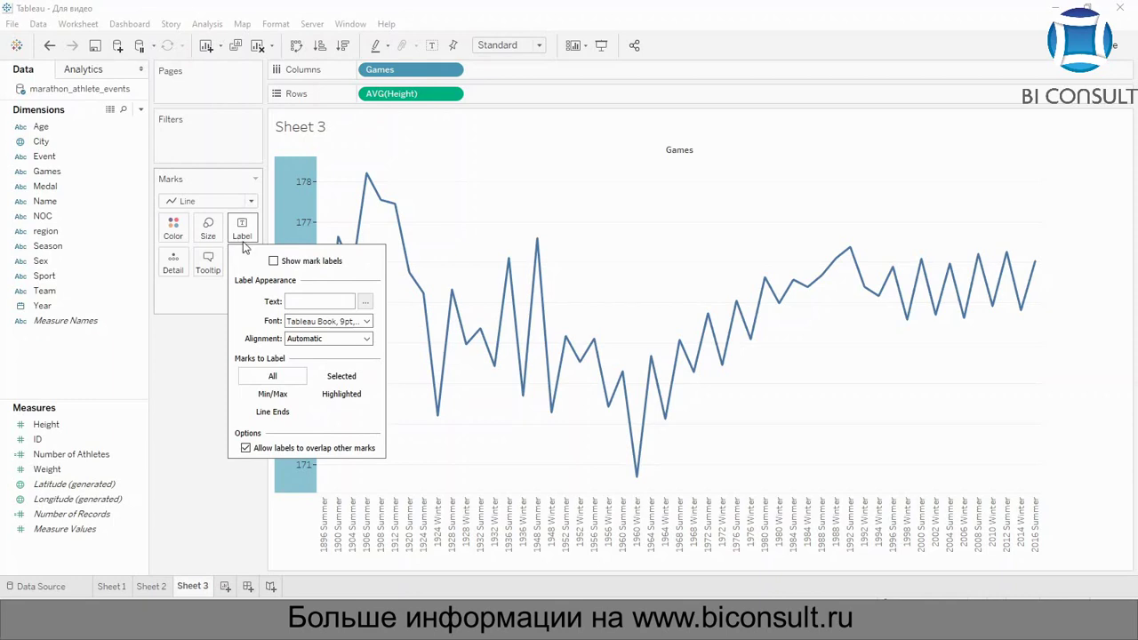
left_click(304, 267)
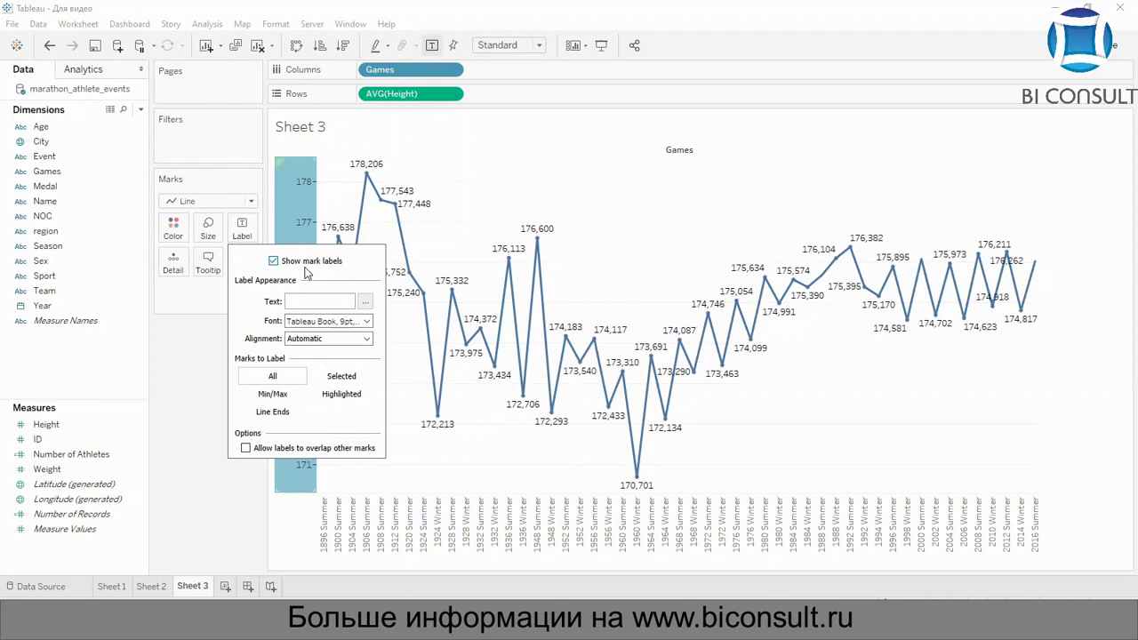
left_click(286, 397)
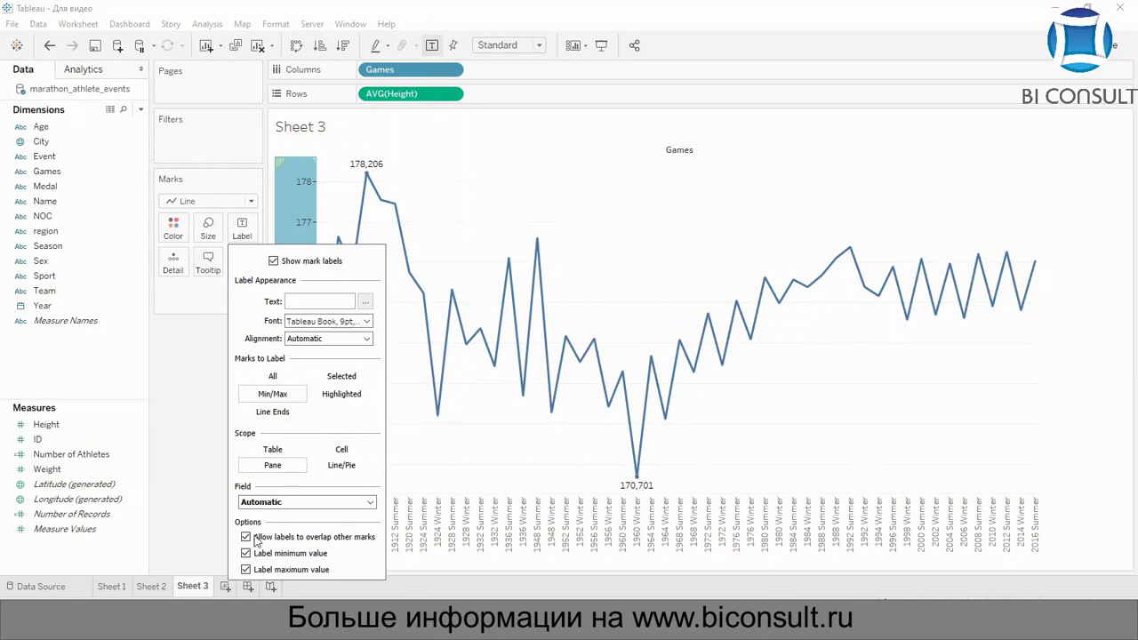
left_click(247, 569)
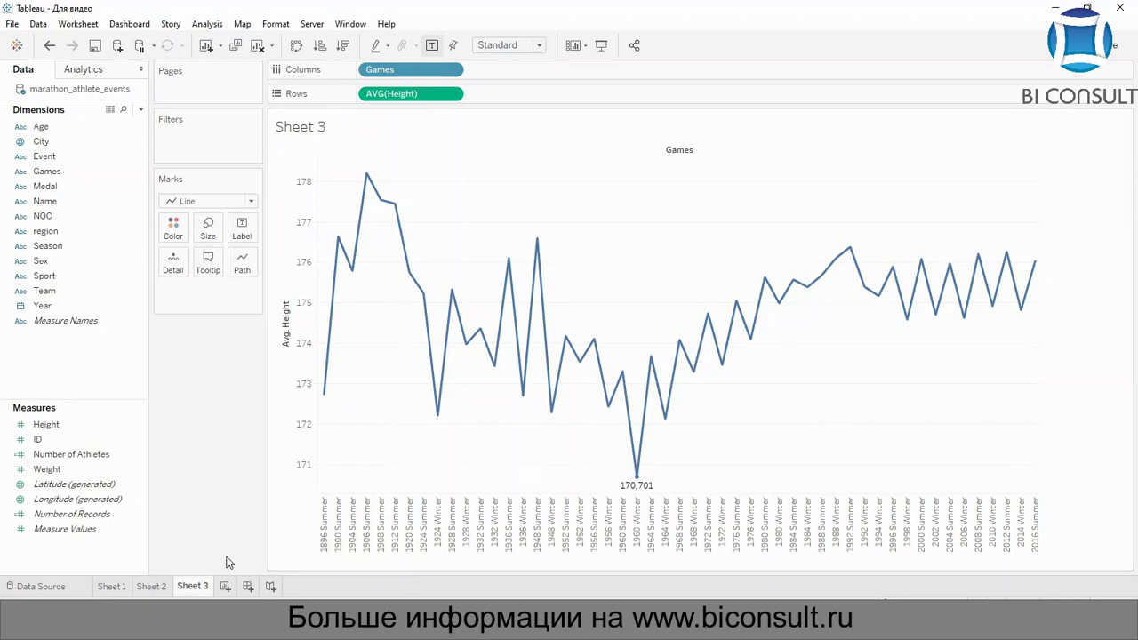
Step: Build a new worksheet charting Number of Records on Rows against Year on Columns, with the lines colored by Season
left_click(225, 586)
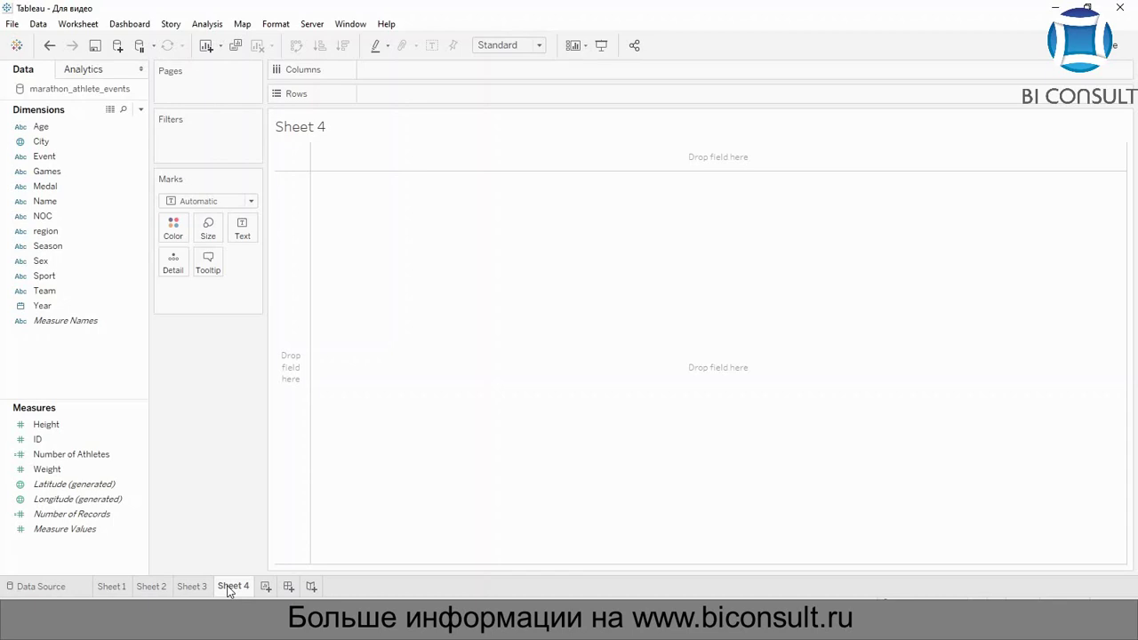
left_click_drag(53, 306, 421, 72)
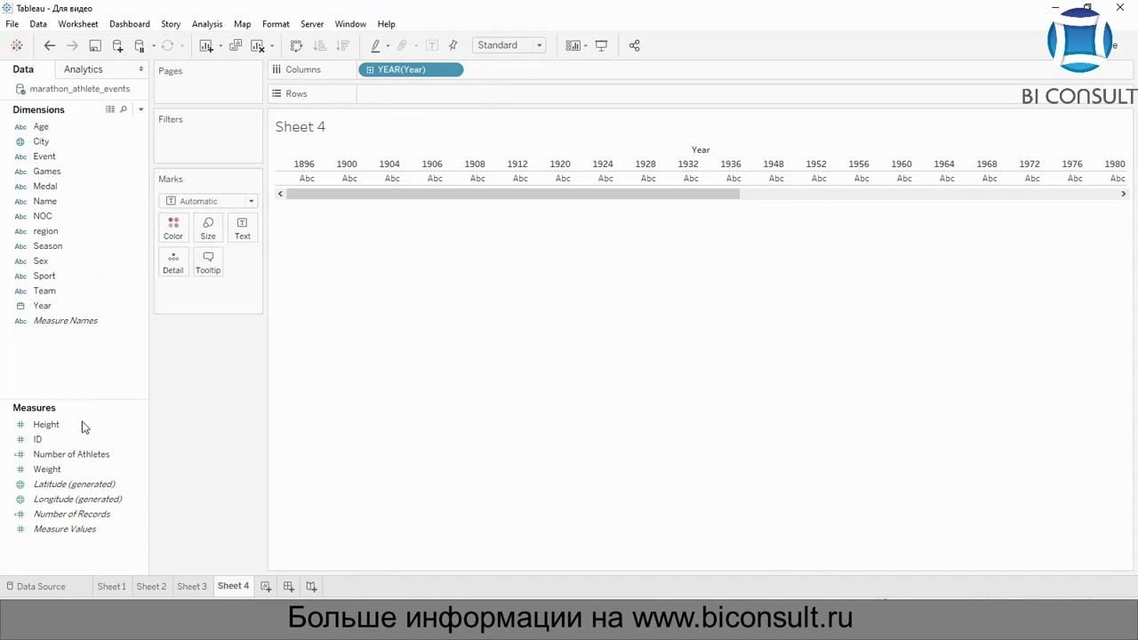
left_click(79, 471)
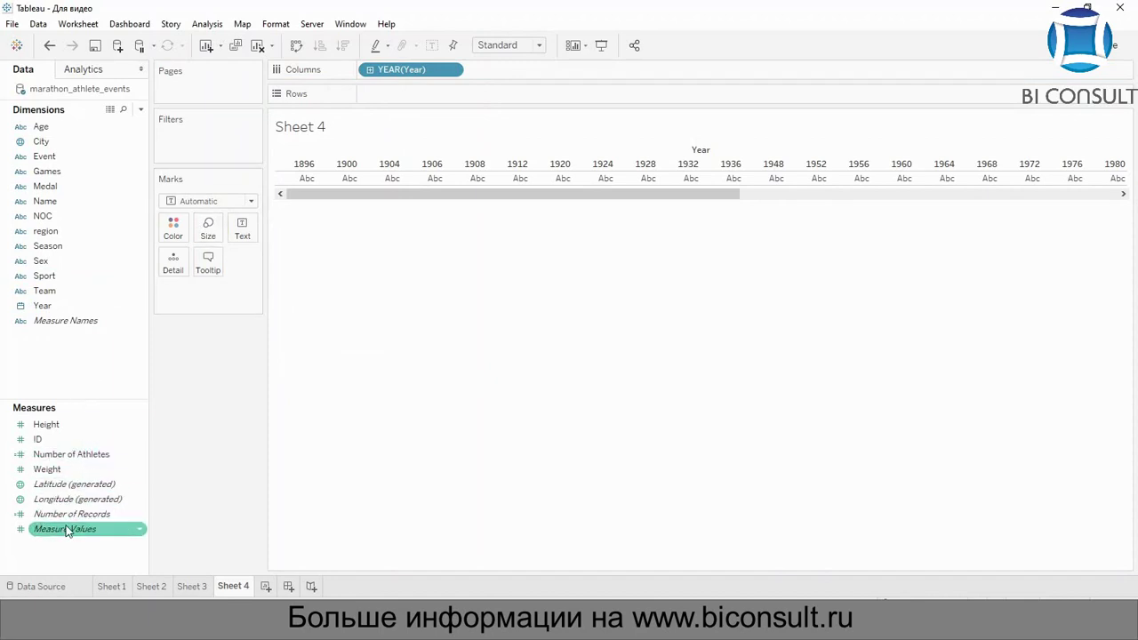
left_click_drag(84, 523, 430, 103)
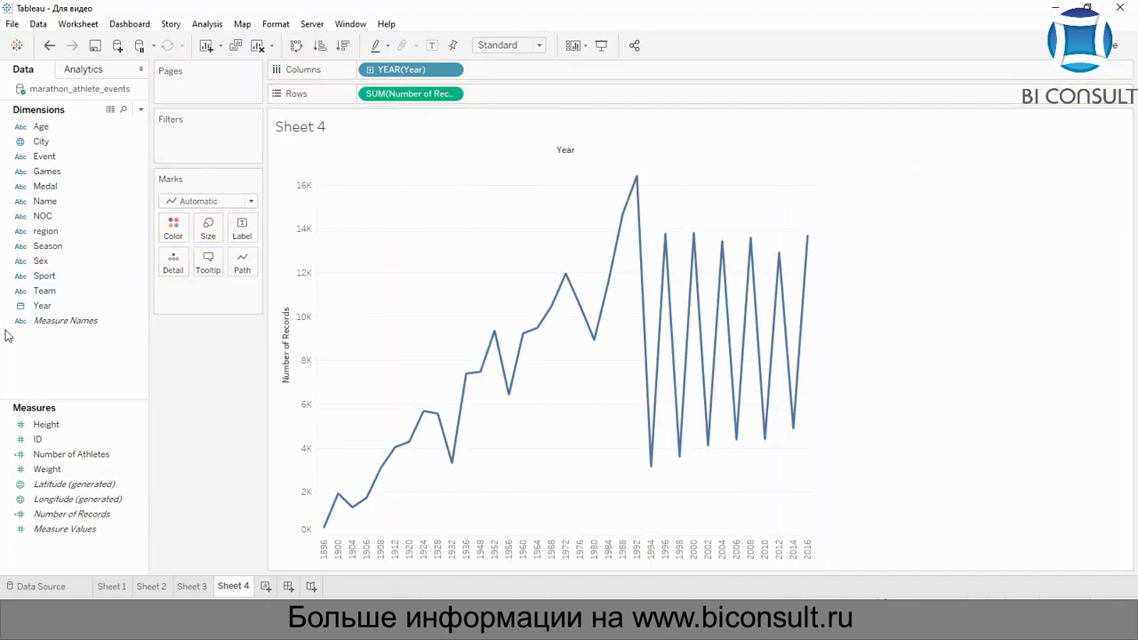
left_click_drag(40, 260, 174, 231)
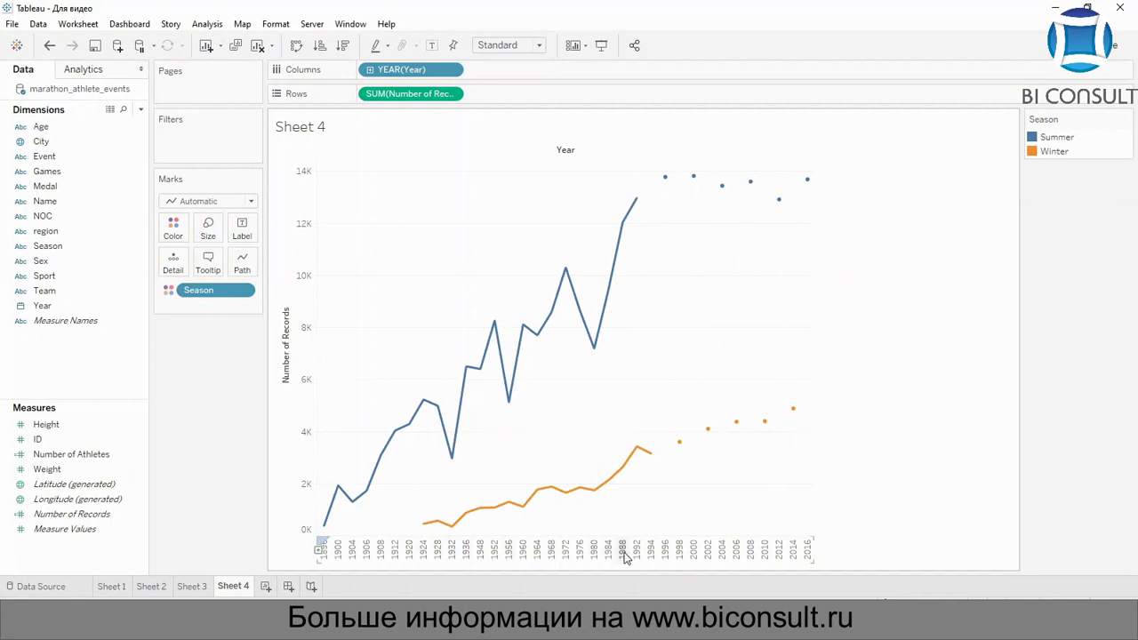
mouse_move(653, 463)
Step: Build a new worksheet with Year on Columns, region and Number of Records on Rows, and the lines colored by Medal
left_click(265, 586)
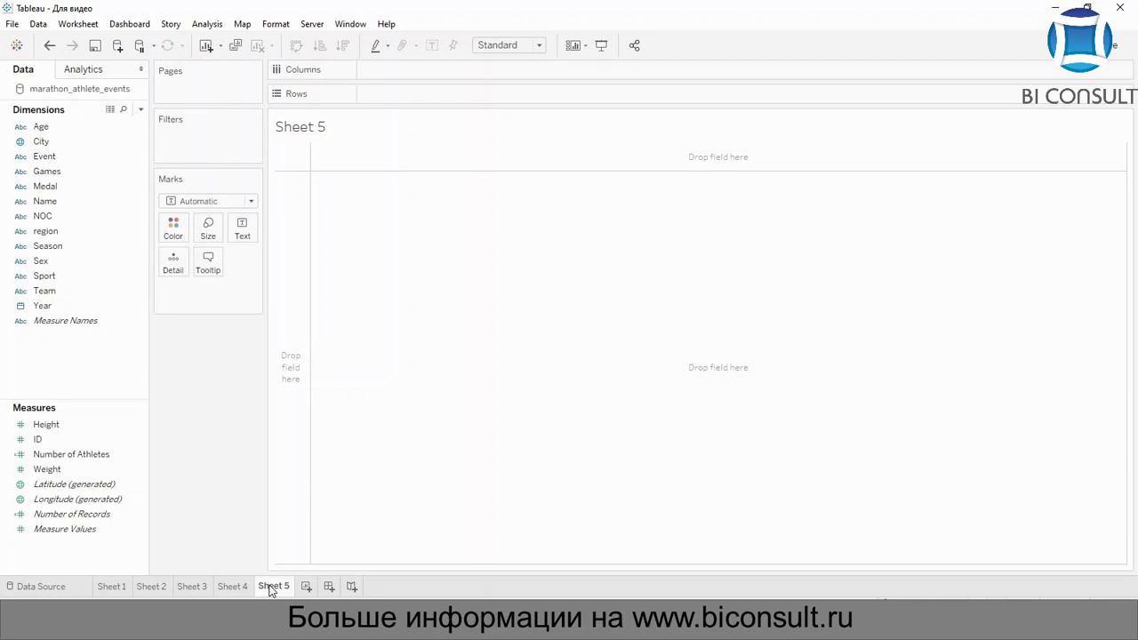
left_click(66, 307)
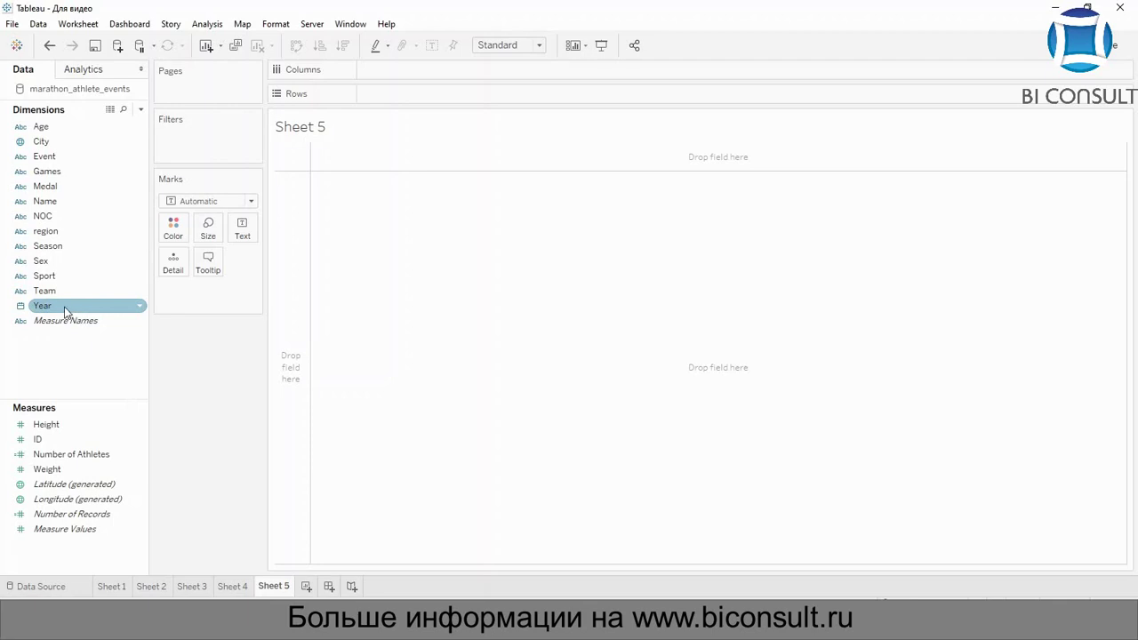
left_click(62, 309)
left_click_drag(62, 310, 399, 68)
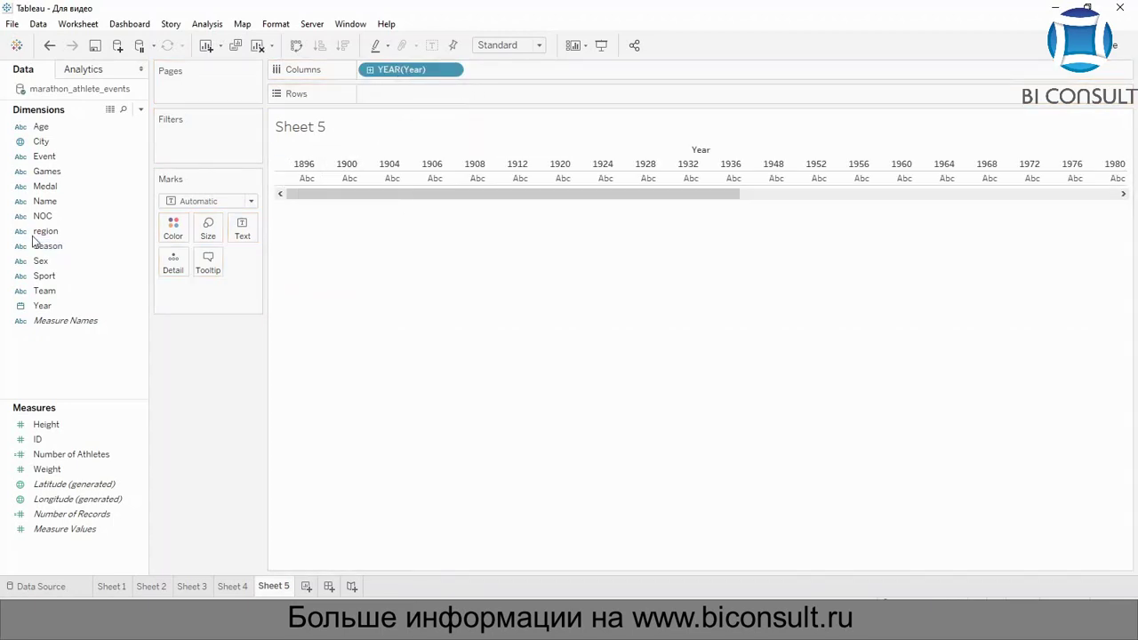
left_click_drag(45, 231, 368, 98)
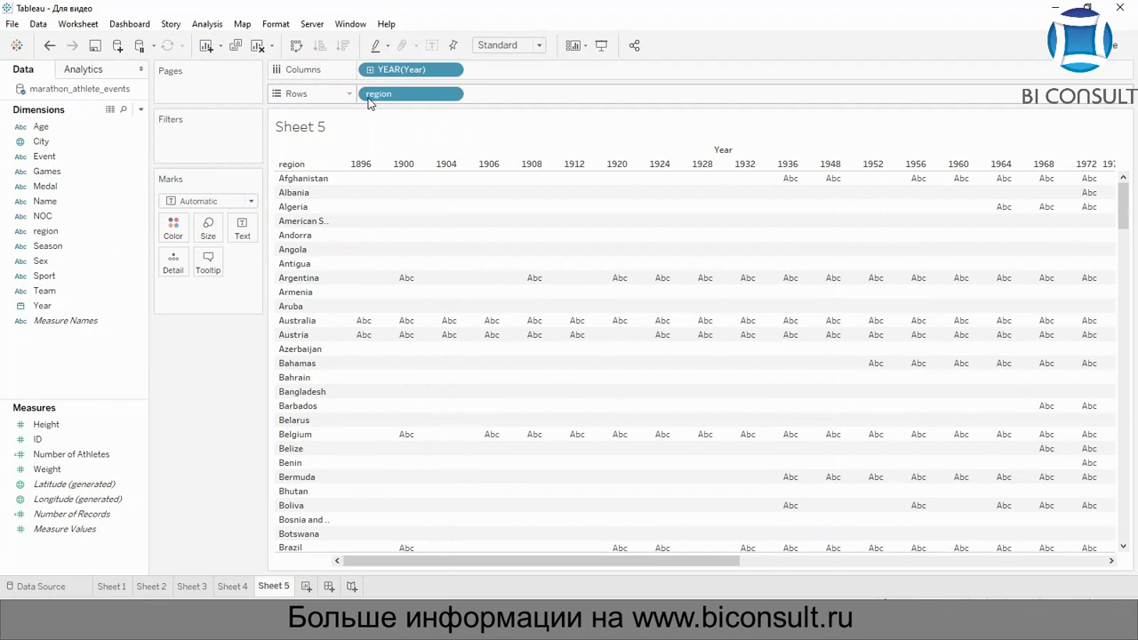
left_click_drag(67, 514, 521, 97)
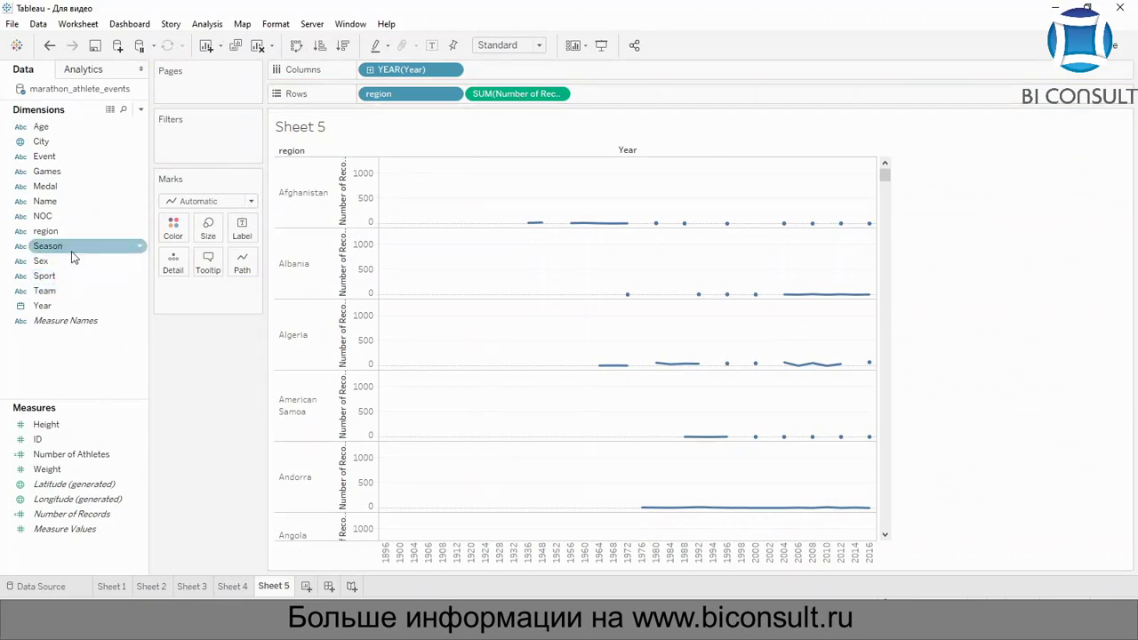
left_click_drag(45, 186, 184, 222)
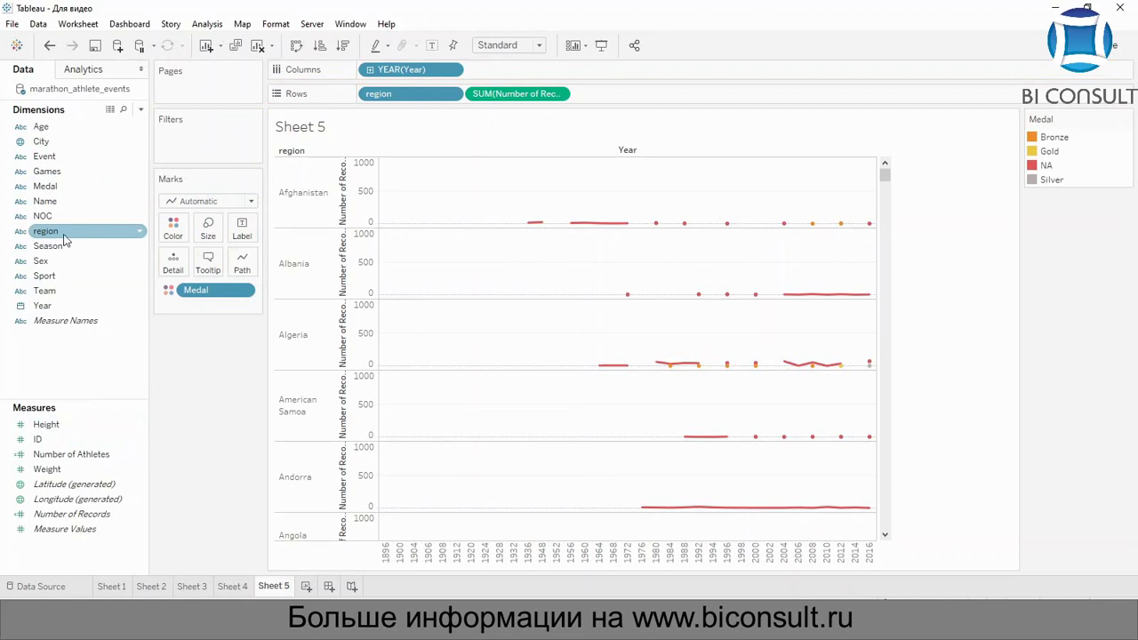
Step: Filter region on Sheet 5 to Zimbabwe only
left_click_drag(51, 239, 185, 147)
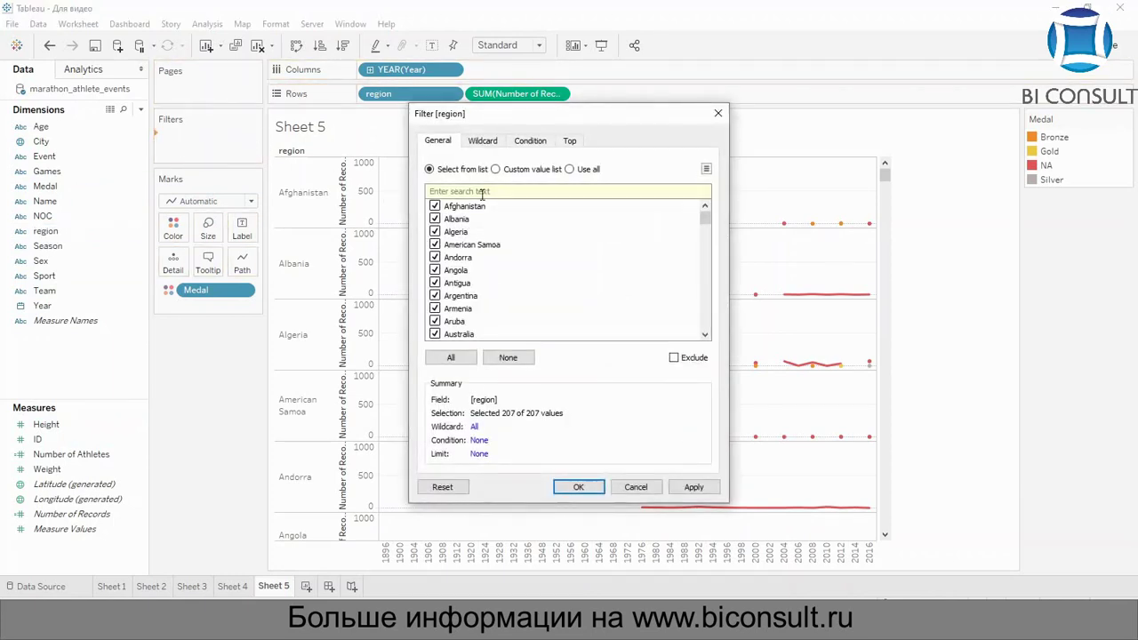
left_click(508, 357)
type("Zim")
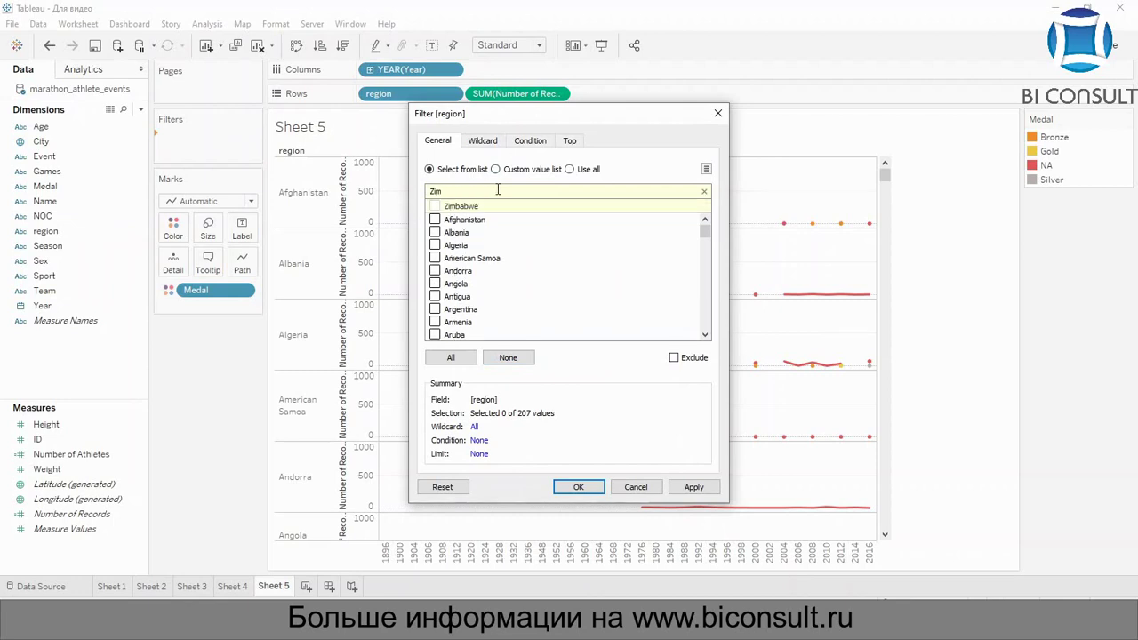
left_click(435, 206)
left_click(705, 493)
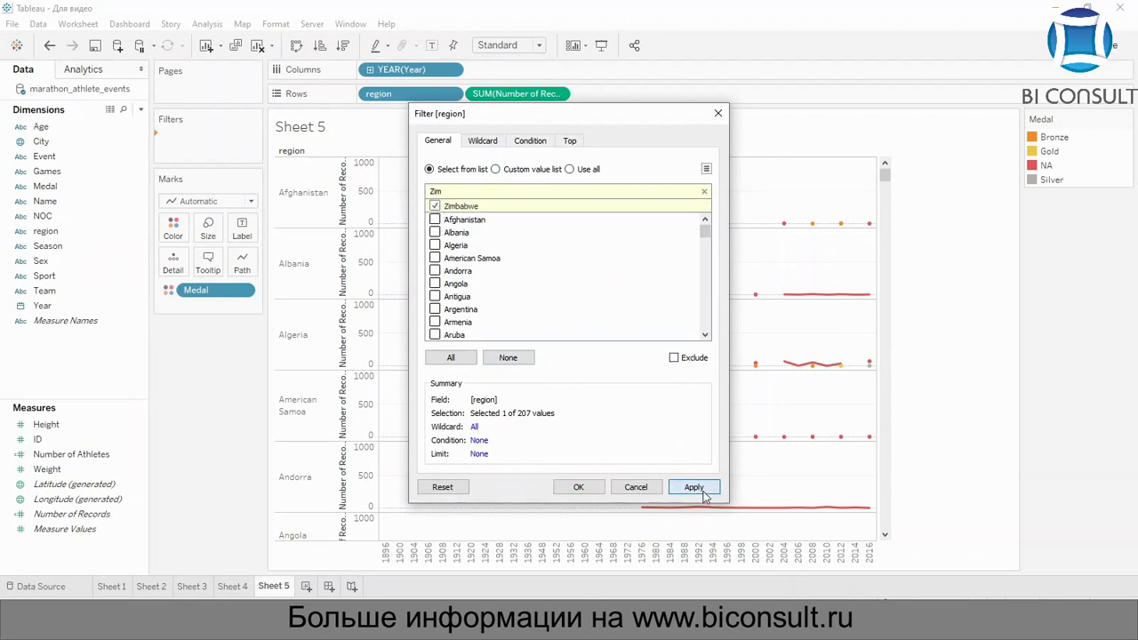
left_click(582, 489)
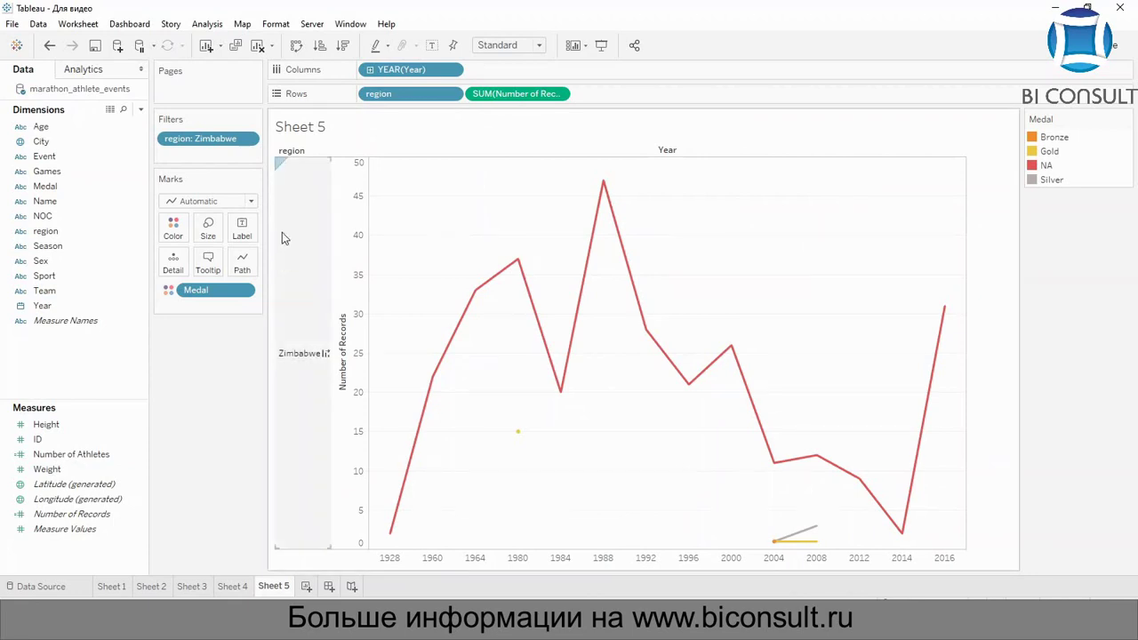
Step: Apply the Running Total quick table calculation to Number of Records on Rows
mouse_move(736, 383)
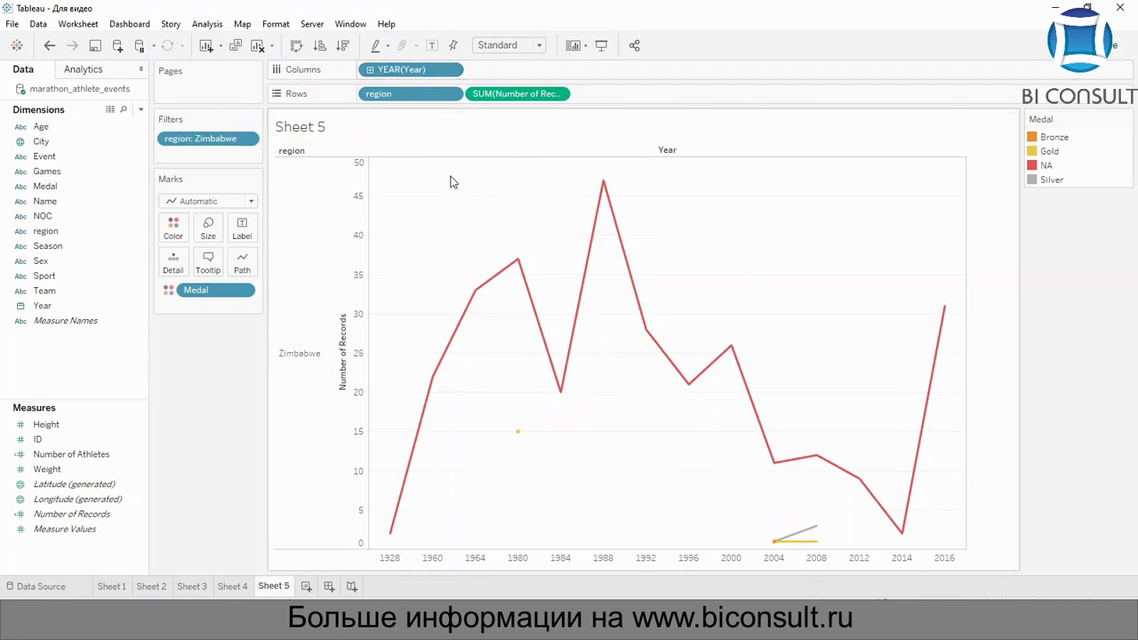
left_click(557, 97)
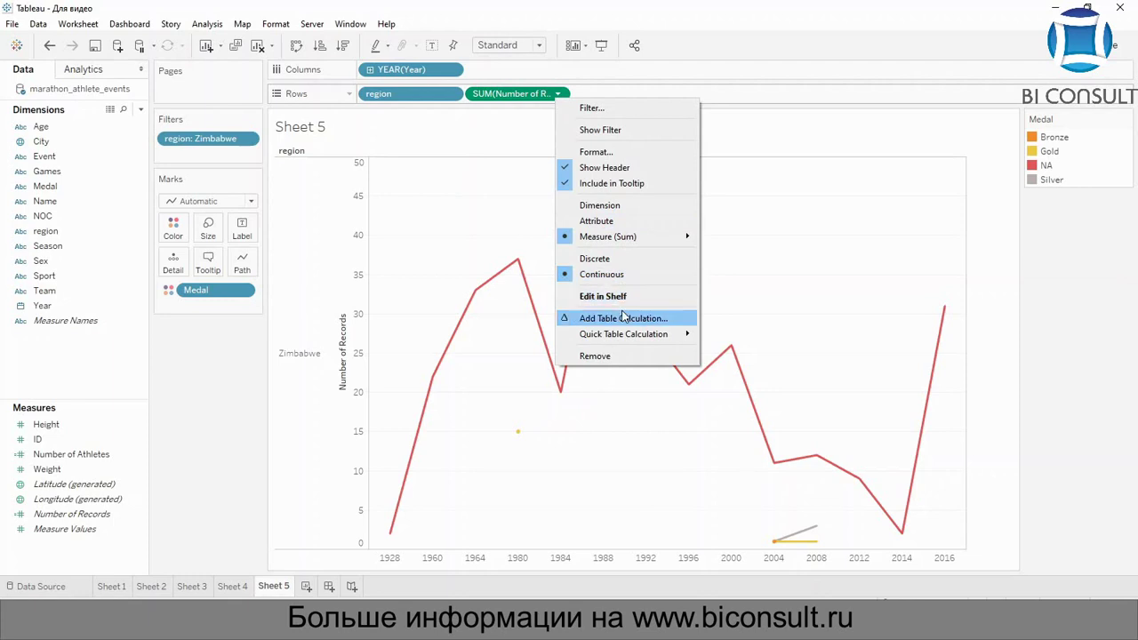
mouse_move(626, 333)
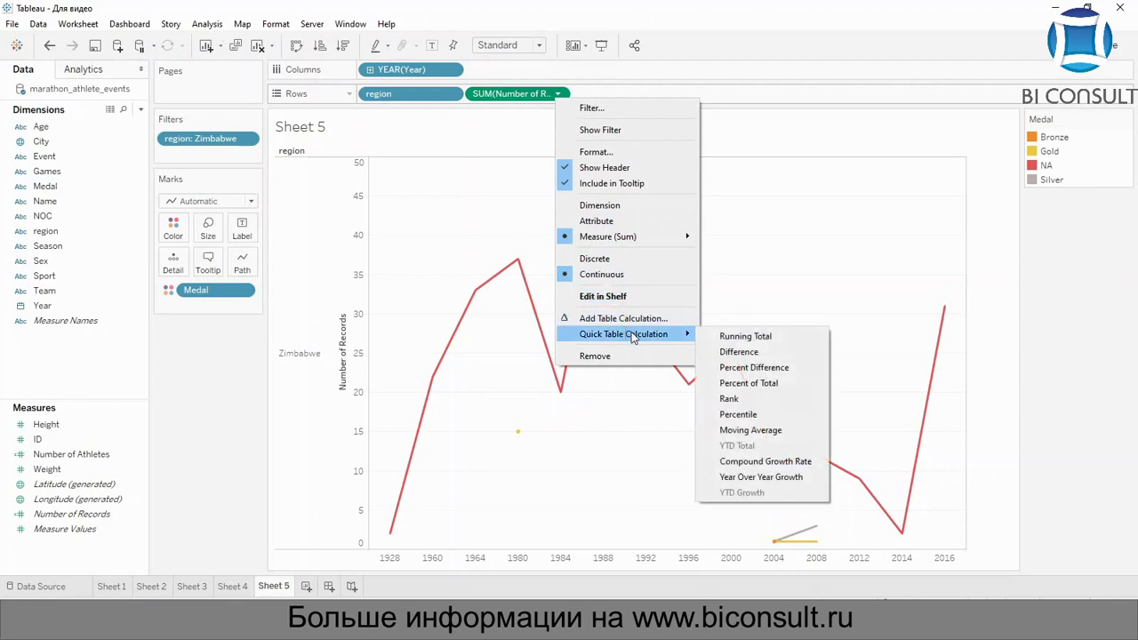
left_click(730, 337)
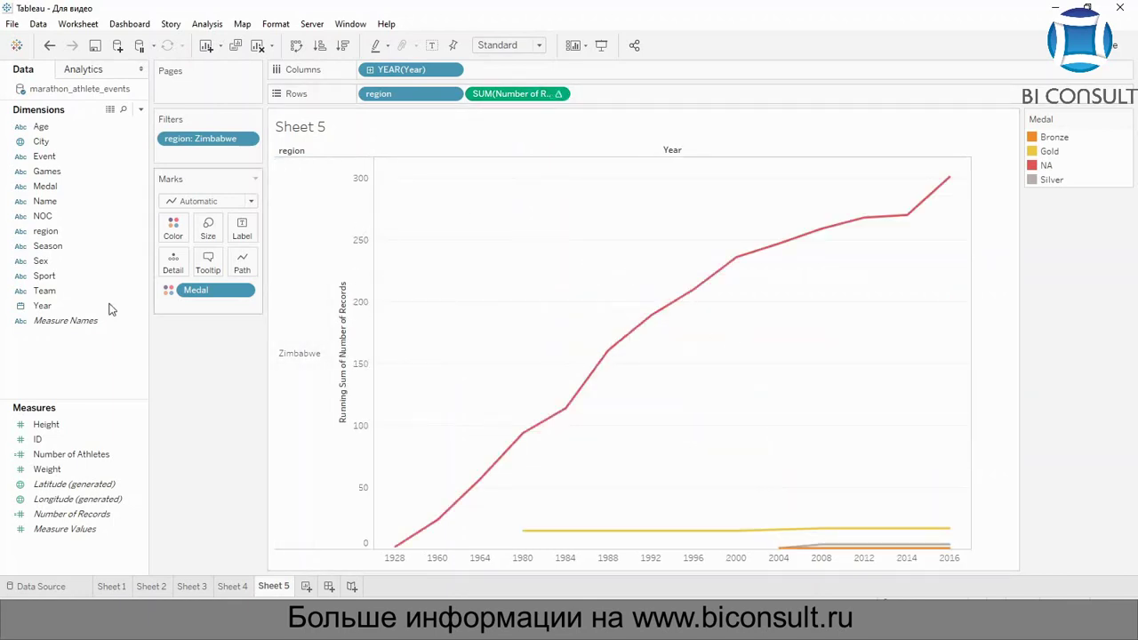
left_click(64, 264)
left_click(82, 203)
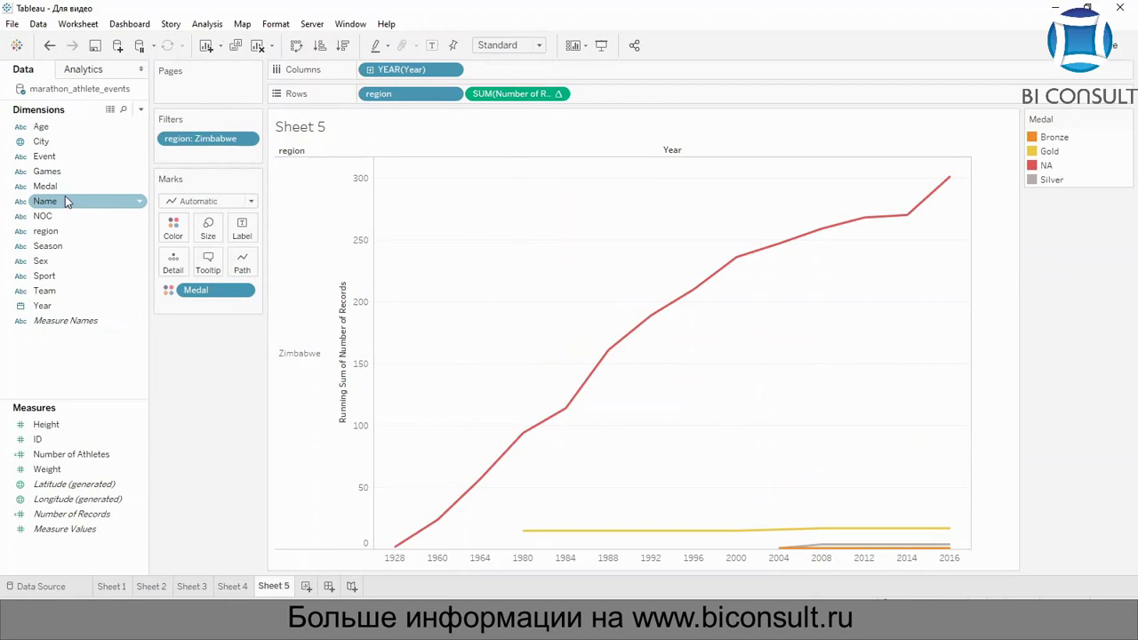
Step: Filter Medal on Sheet 5 to Bronze, Gold and Silver, excluding NA
left_click_drag(68, 186, 217, 150)
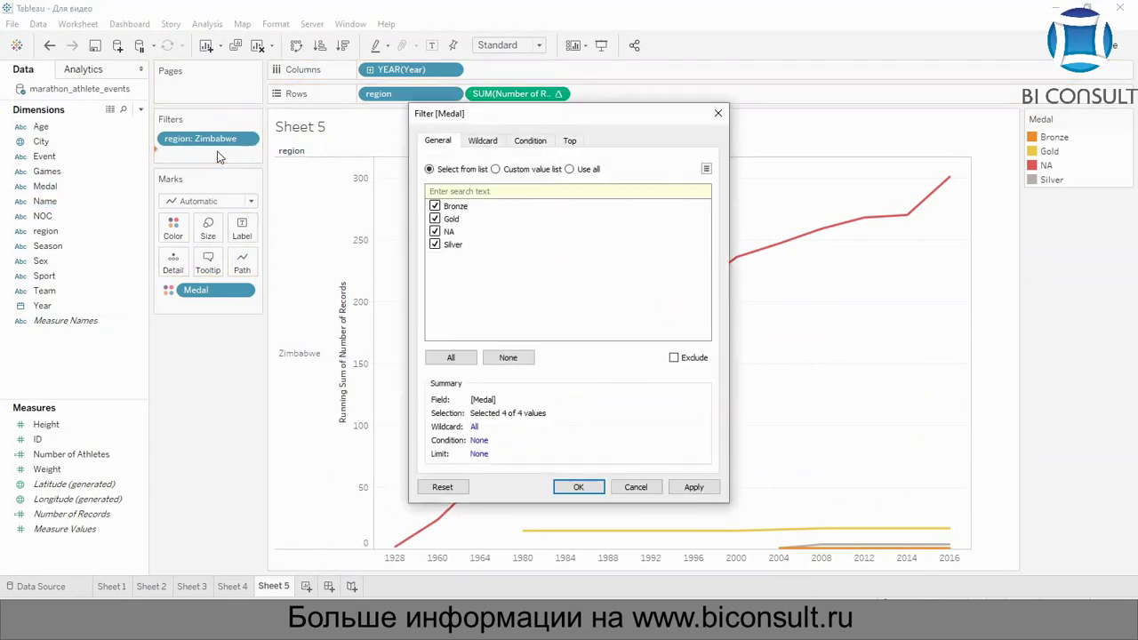
left_click(435, 232)
left_click(691, 488)
left_click(578, 487)
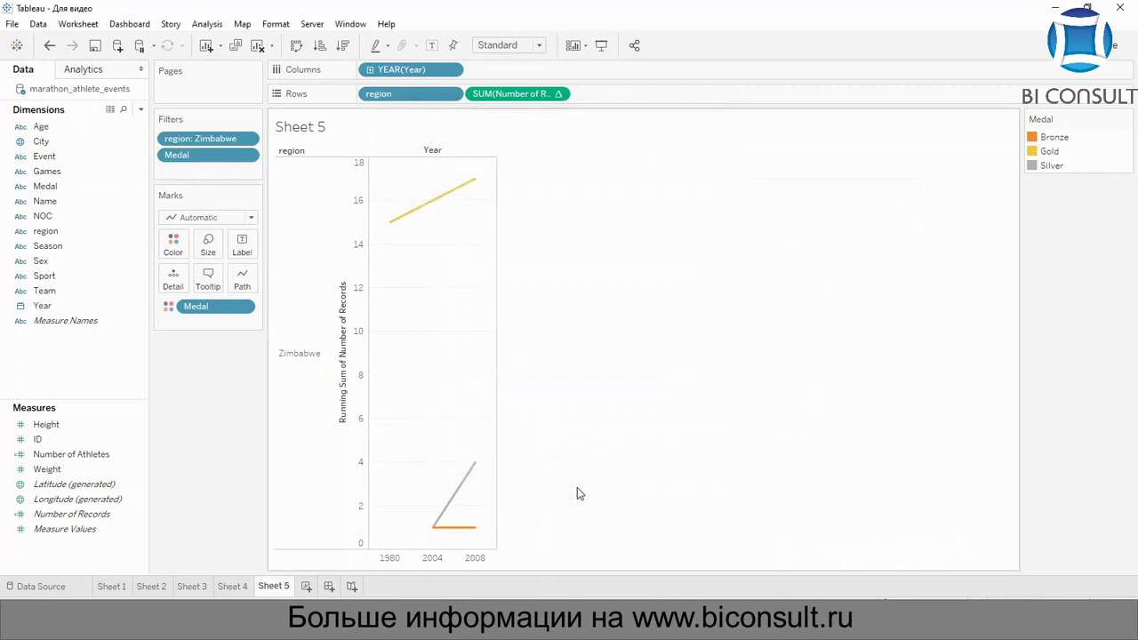
left_click(248, 155)
left_click(203, 173)
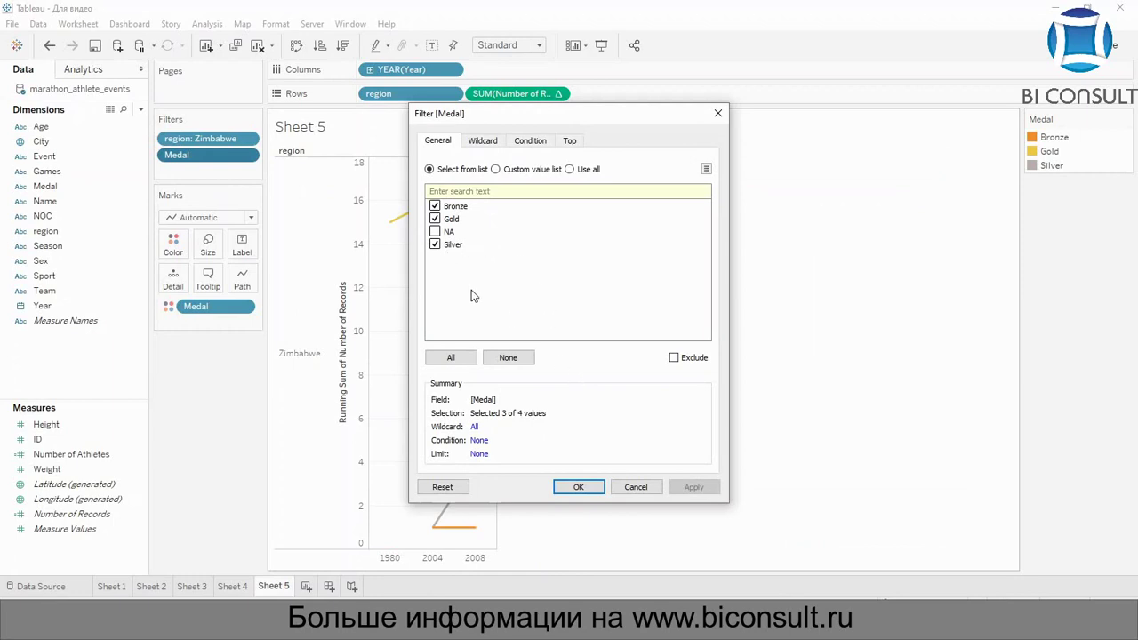
left_click(578, 487)
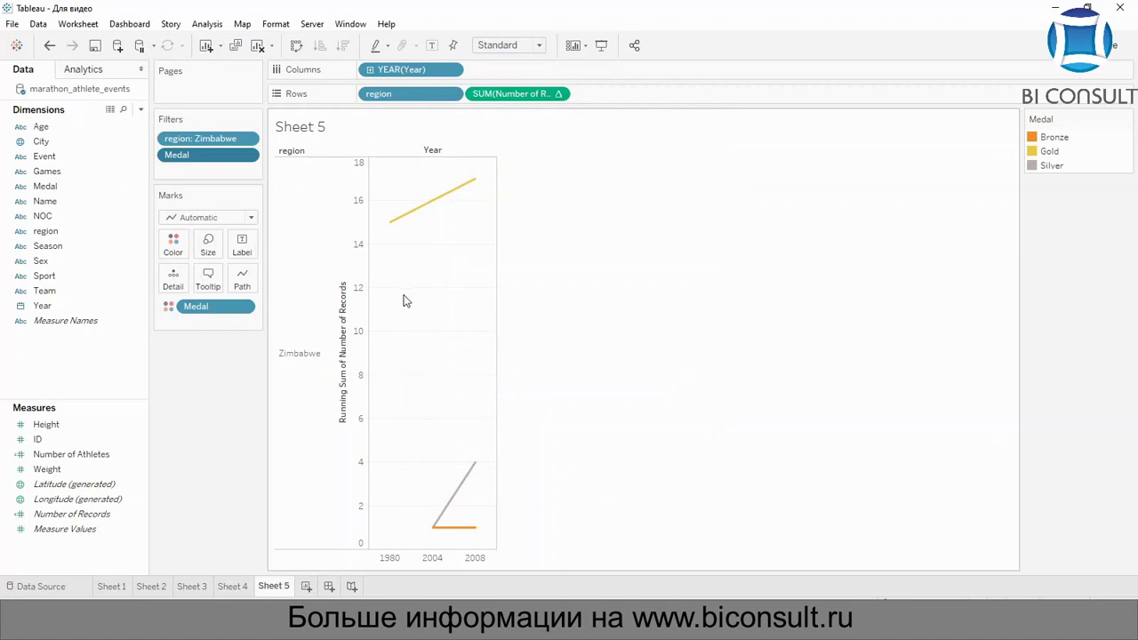
Step: Fit the Sheet 5 chart to Entire View and change its mark type to Area
left_click(525, 49)
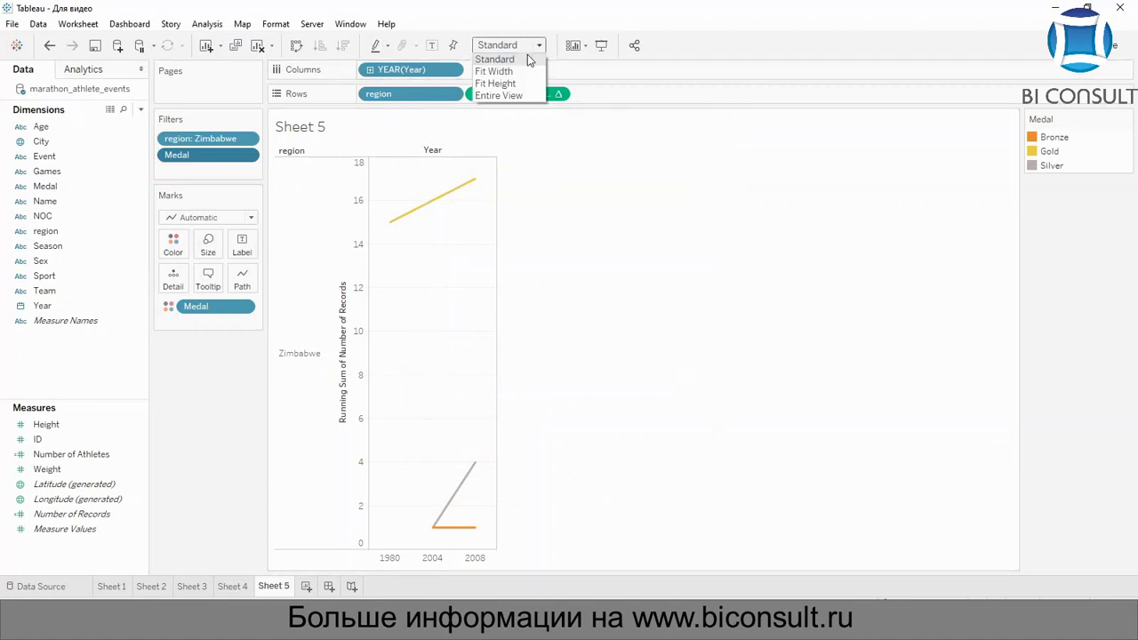
left_click(498, 95)
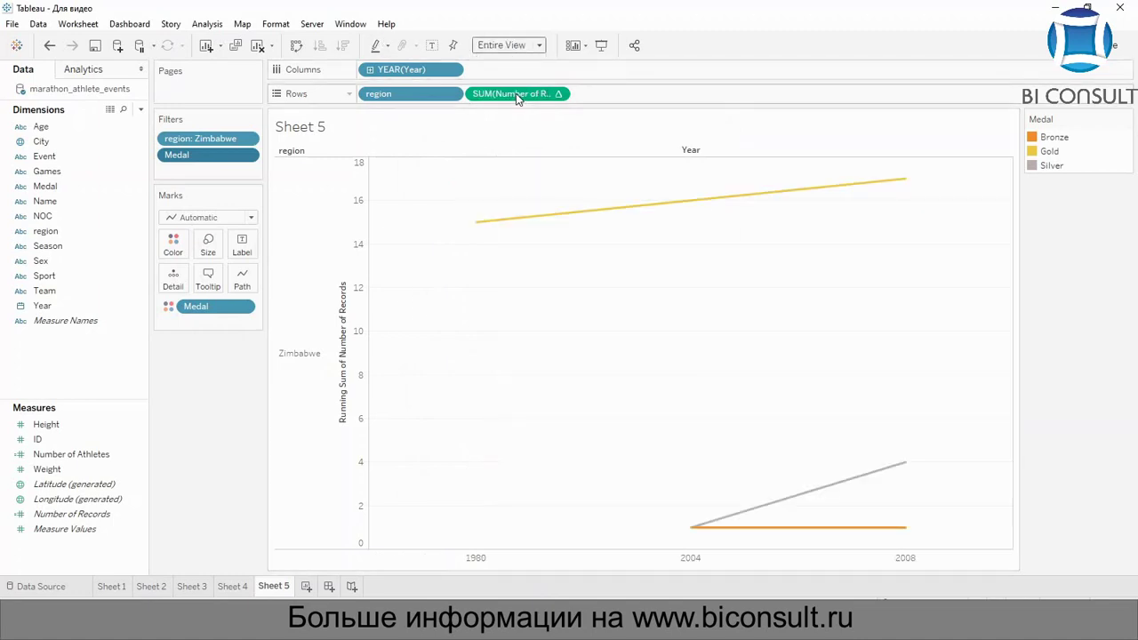
left_click(248, 218)
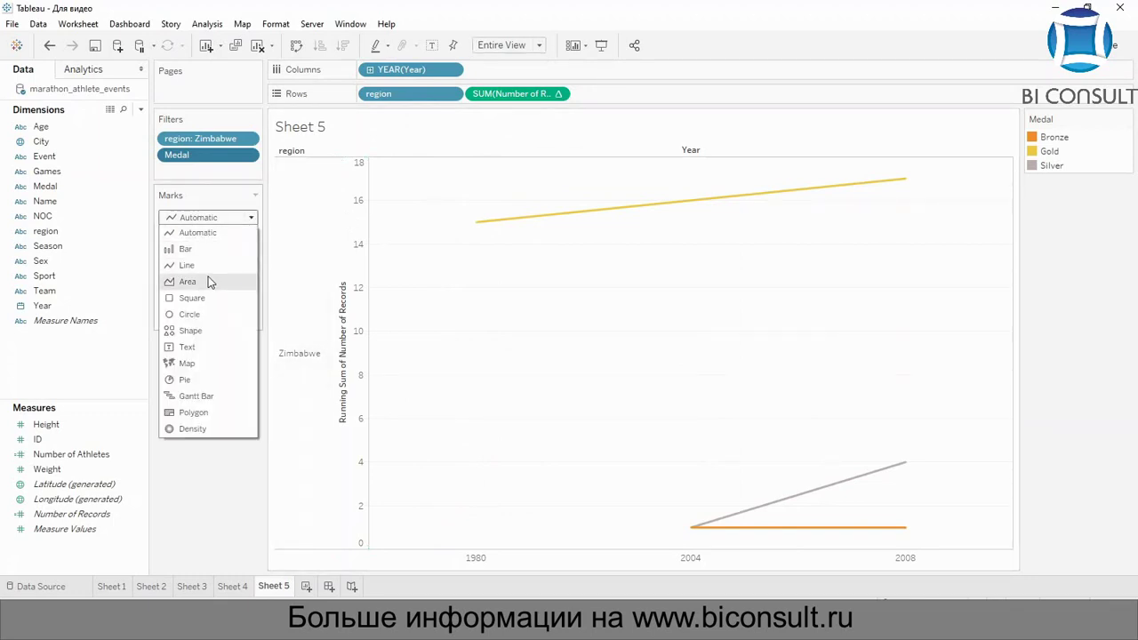
key("Escape")
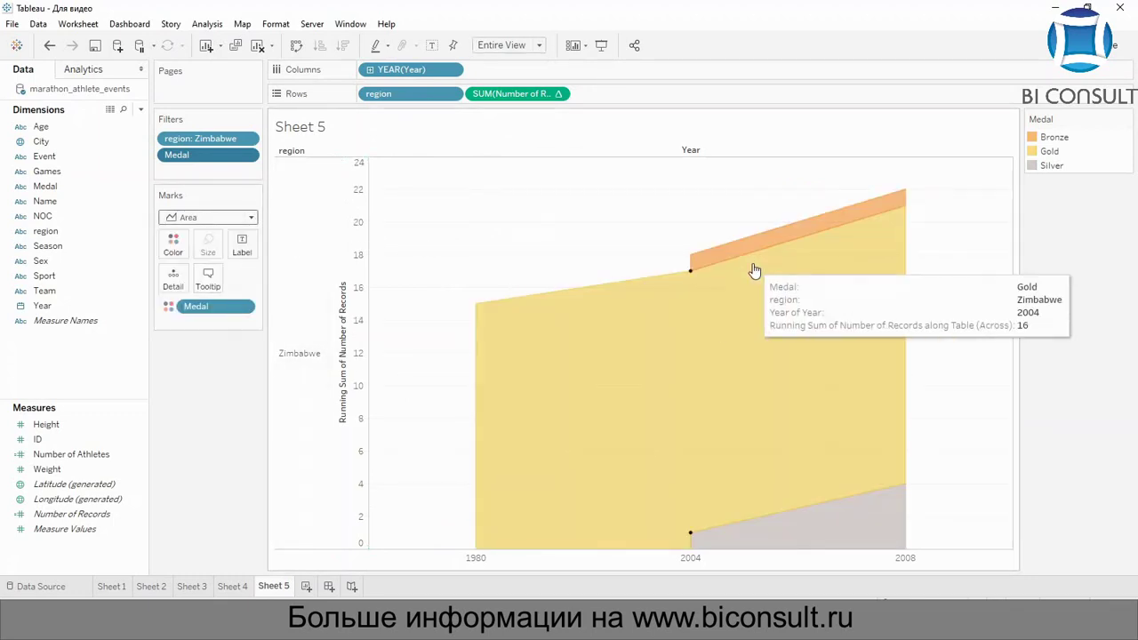
Step: Reorder the Medal color legend to Gold, Silver, Bronze so the areas stack in that order
left_click(1049, 152)
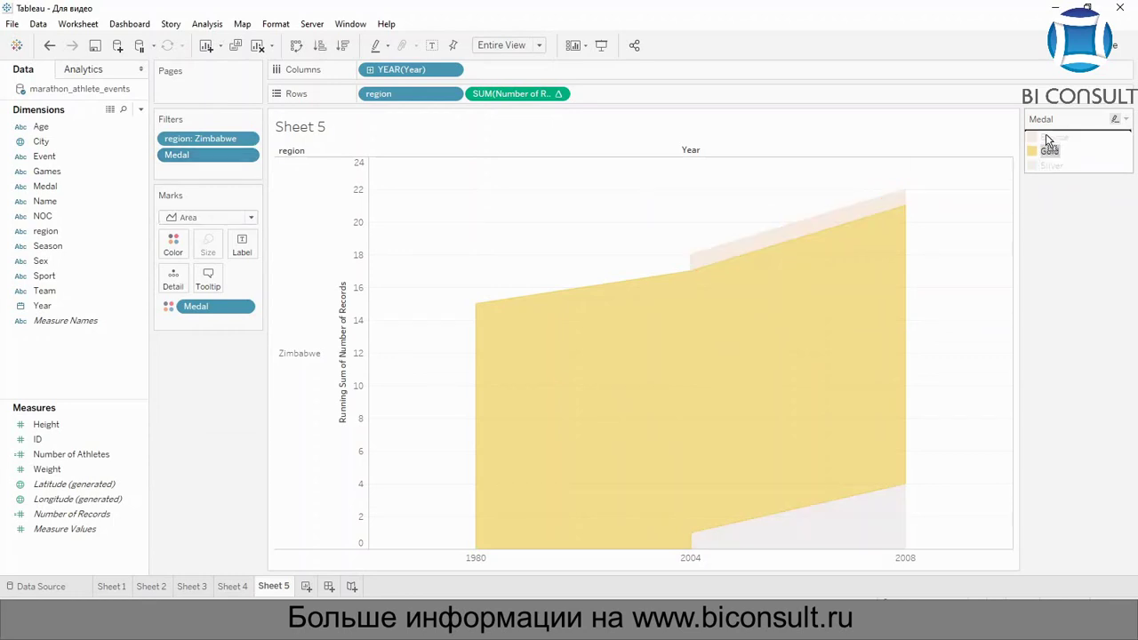
left_click_drag(1047, 141, 1050, 151)
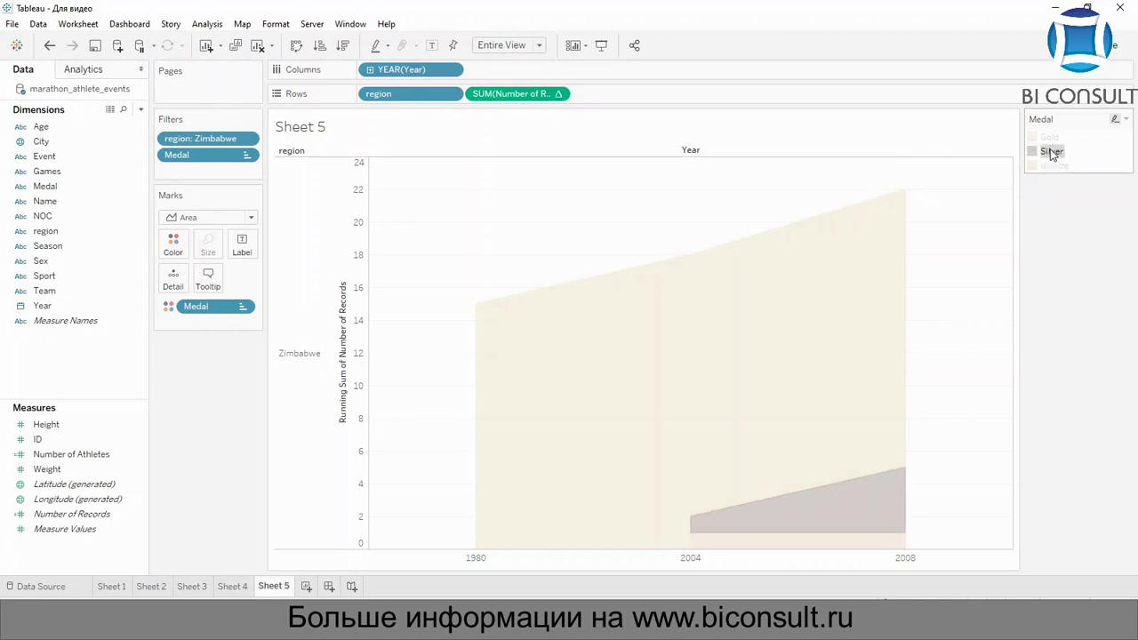
left_click(980, 386)
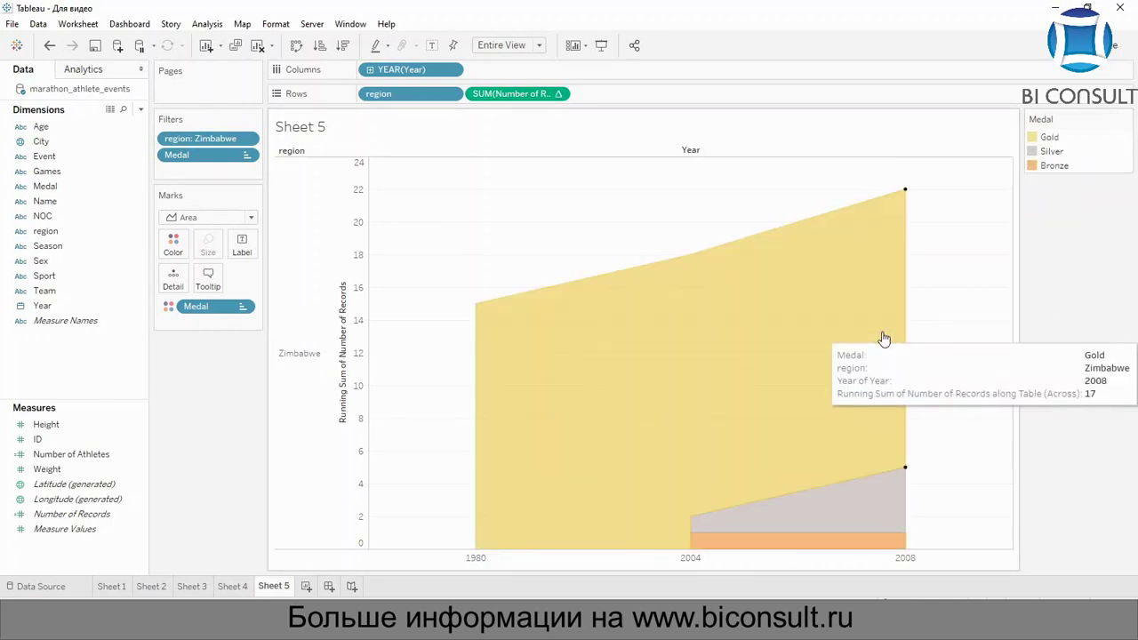
mouse_move(906, 214)
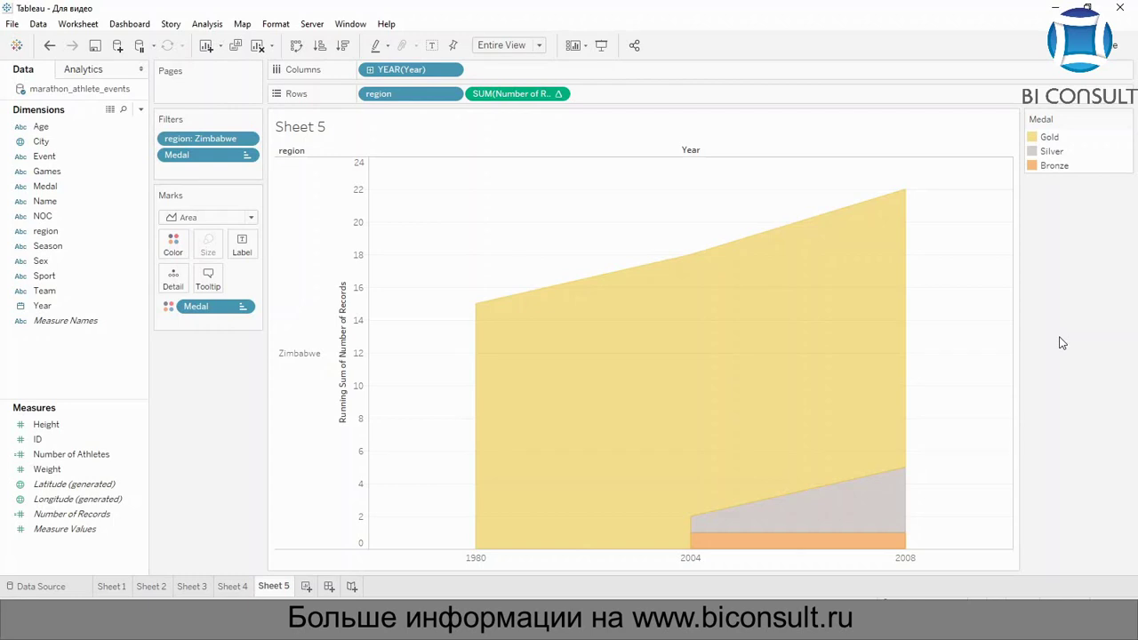
Step: Build a new worksheet with Sex and Year on Columns, Sport and Number of Athletes on Rows, and Season in the tooltip
left_click(306, 587)
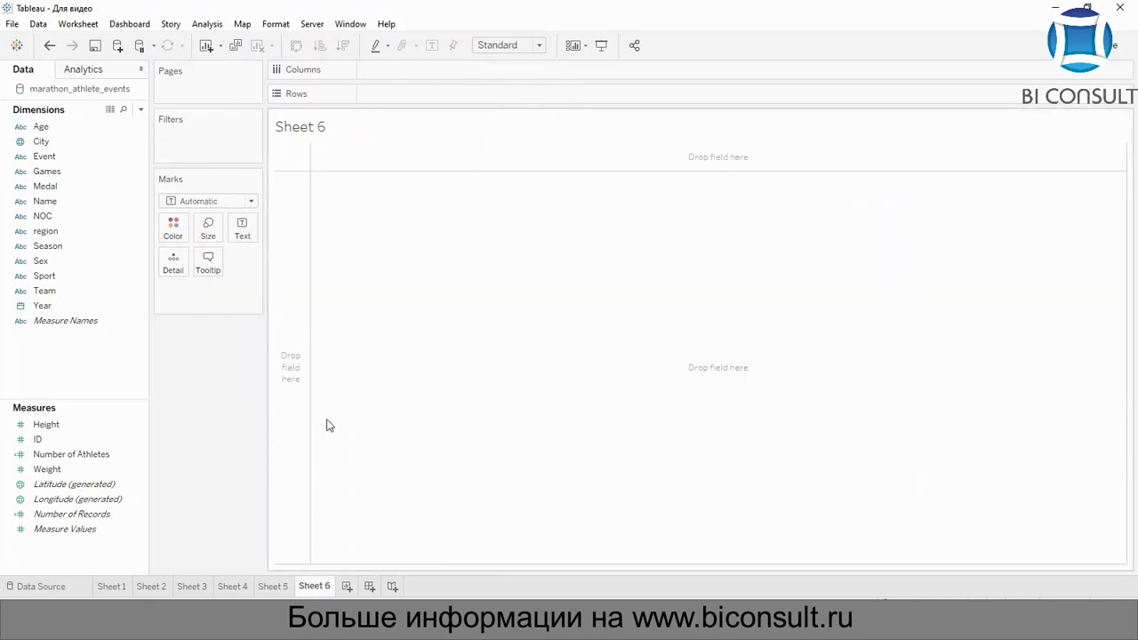
left_click_drag(47, 267, 391, 78)
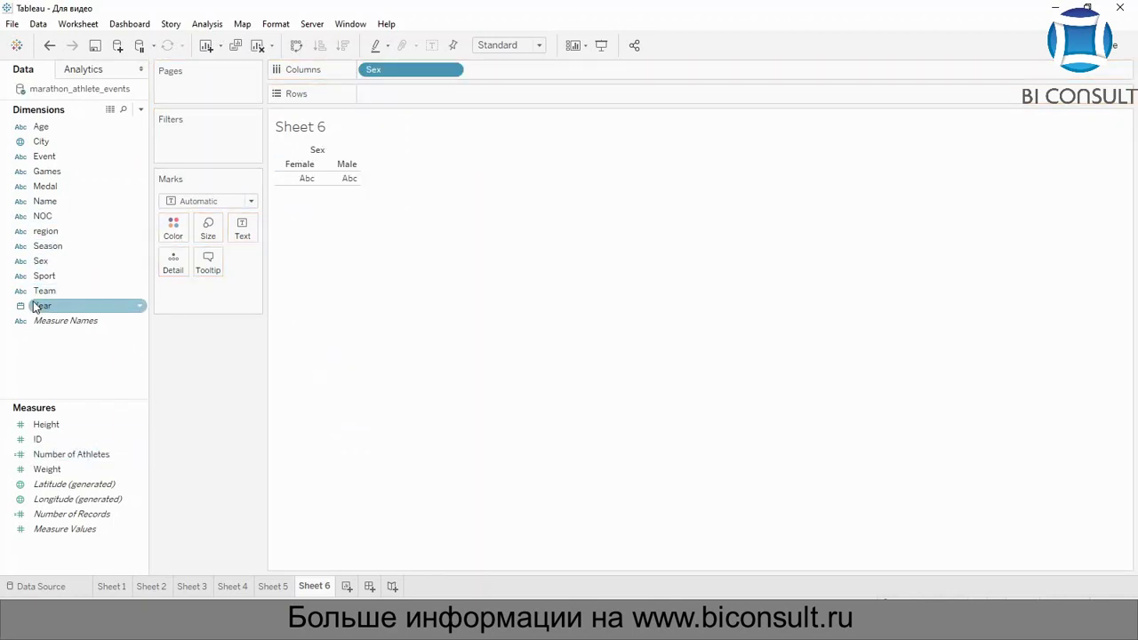
mouse_move(35, 305)
left_mouse_down()
mouse_move(345, 165)
mouse_move(487, 72)
left_mouse_up()
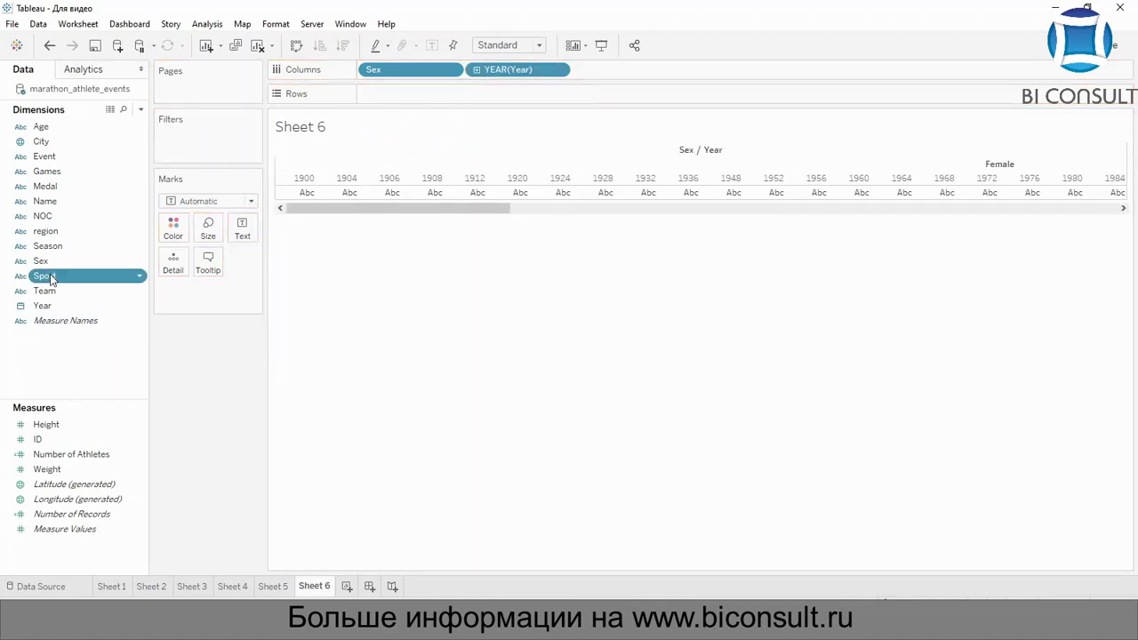
left_click_drag(46, 275, 383, 86)
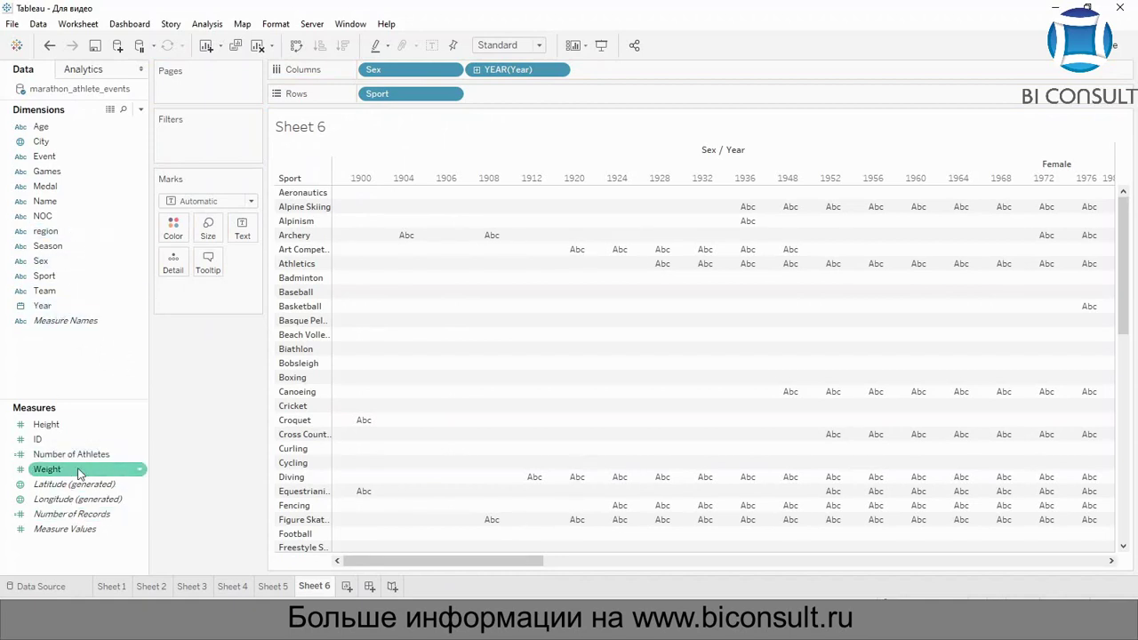
left_click_drag(93, 456, 561, 92)
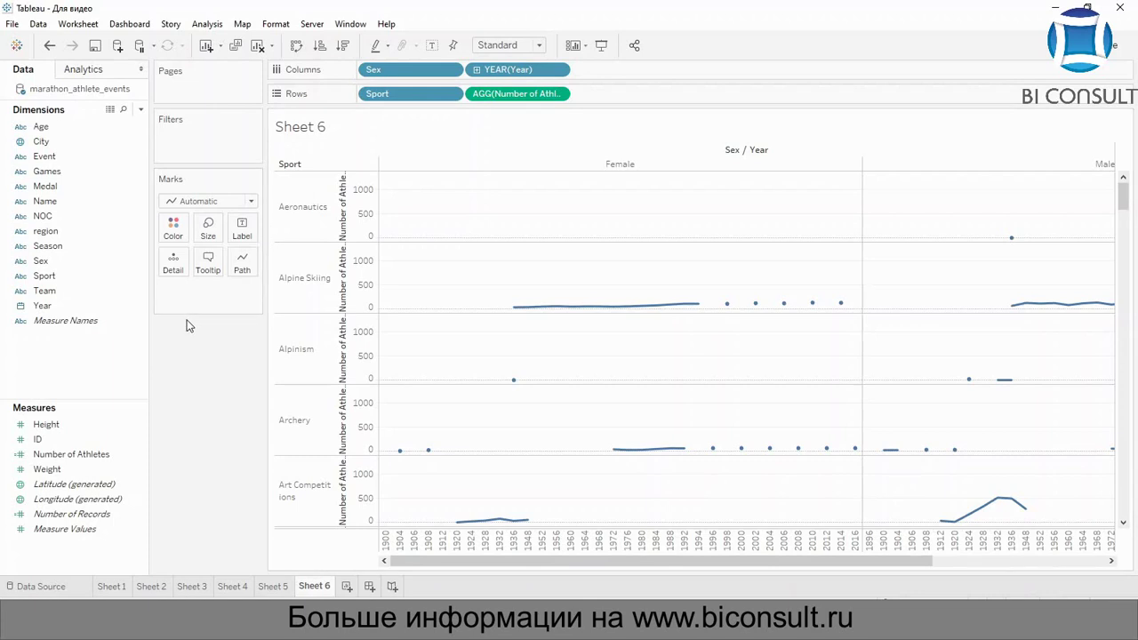
left_click(40, 306)
left_click_drag(45, 246, 211, 263)
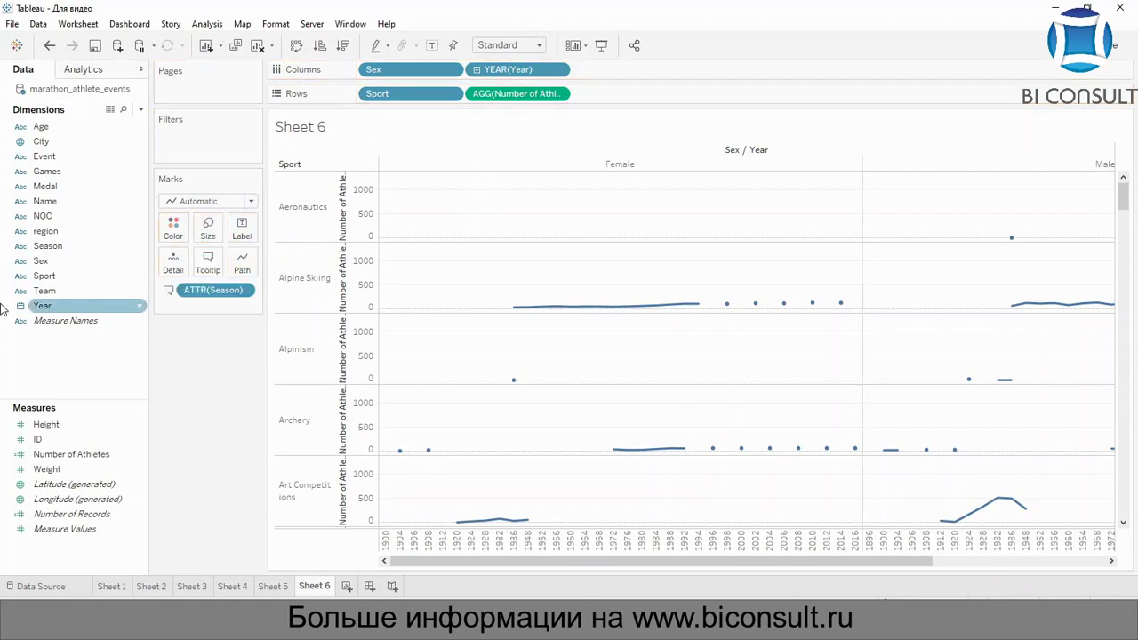
Step: Filter Sport on Sheet 6 to Water Polo only
left_click_drag(71, 277, 208, 139)
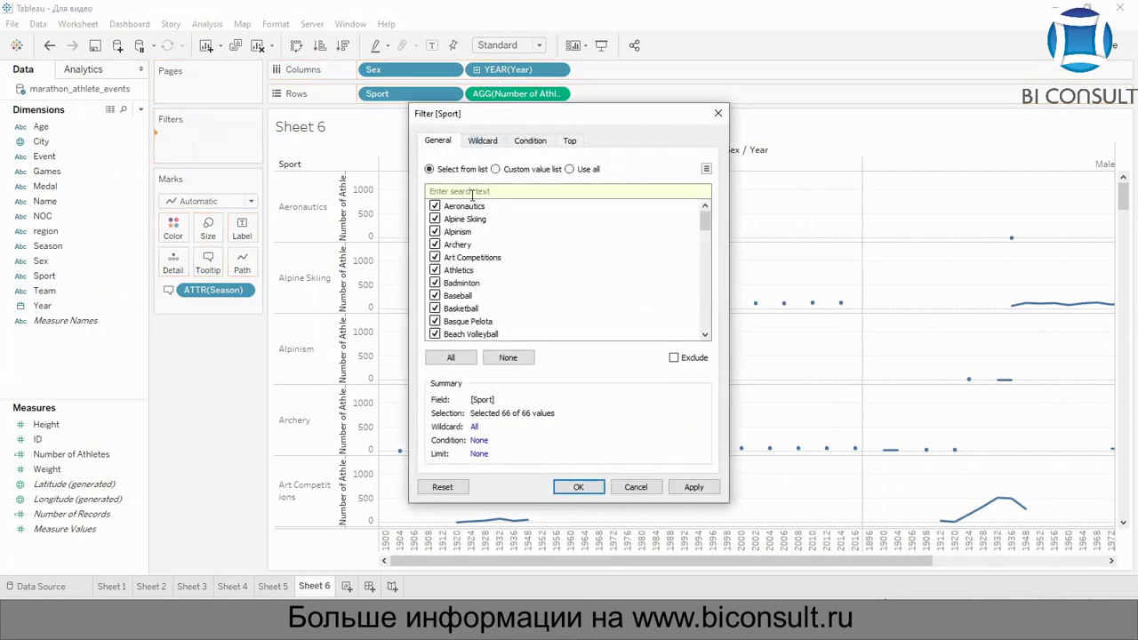
left_click(512, 357)
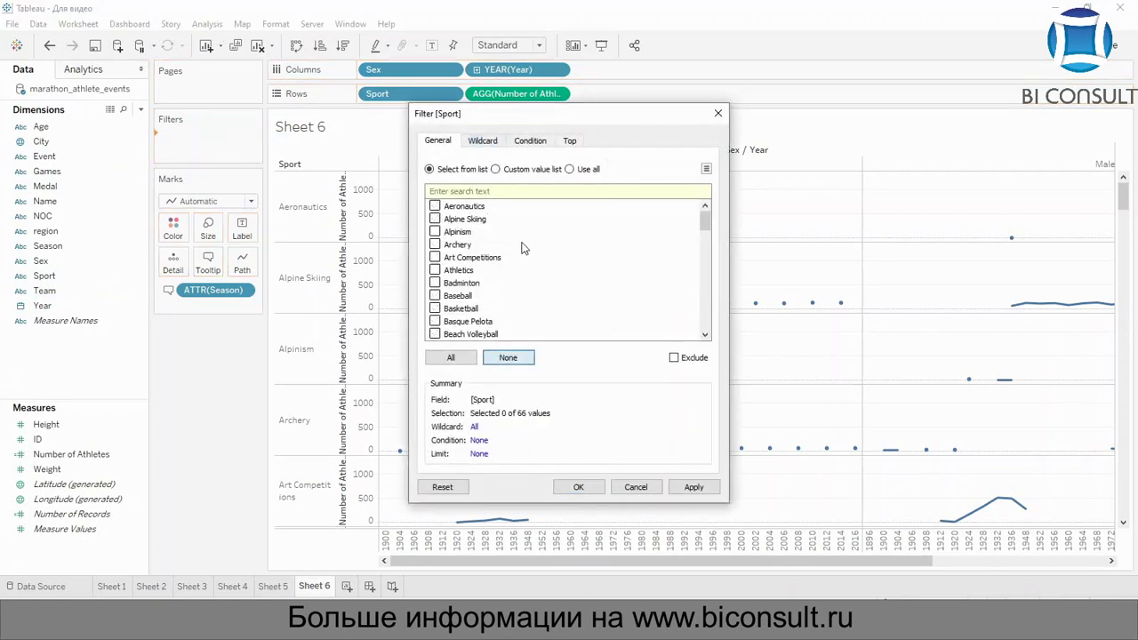
left_click(500, 190)
type("wat")
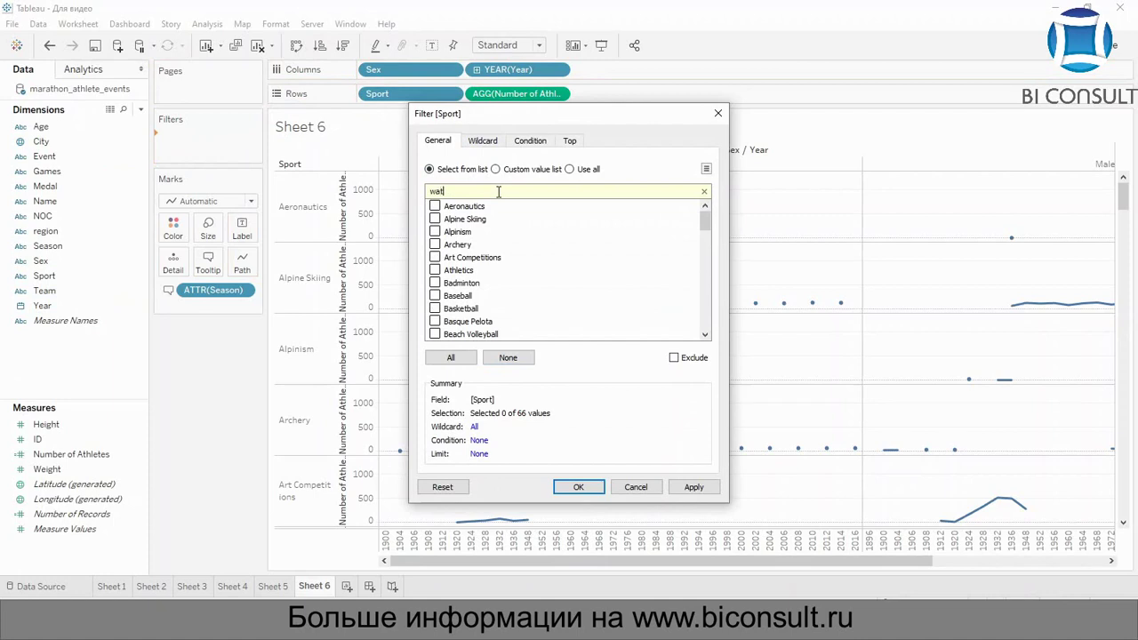
left_click(692, 486)
left_click(579, 487)
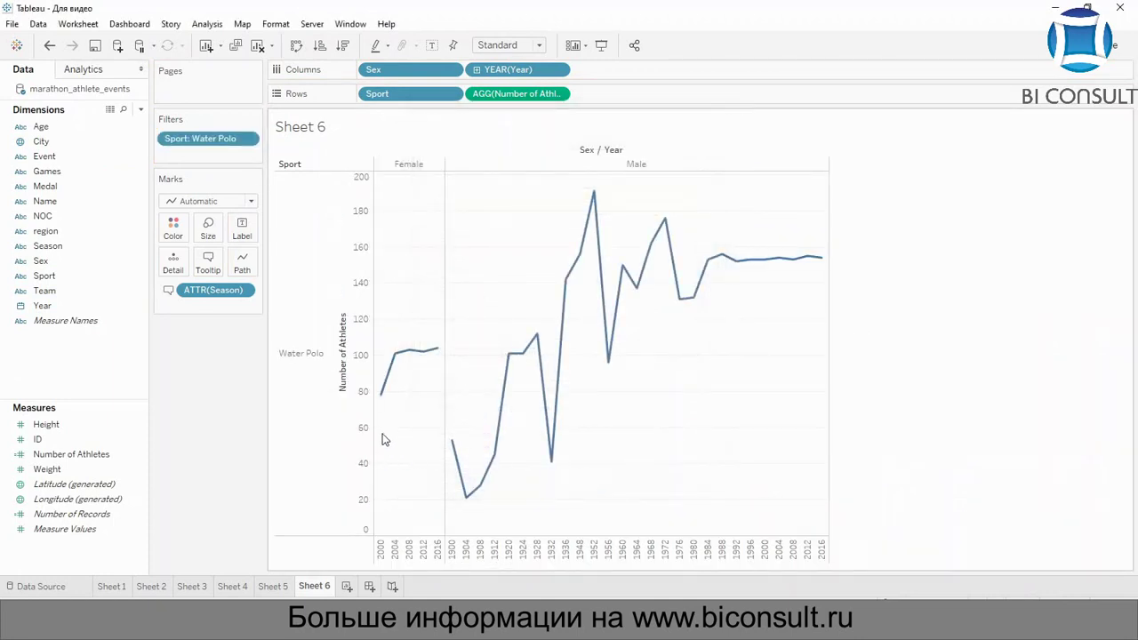
mouse_move(380, 397)
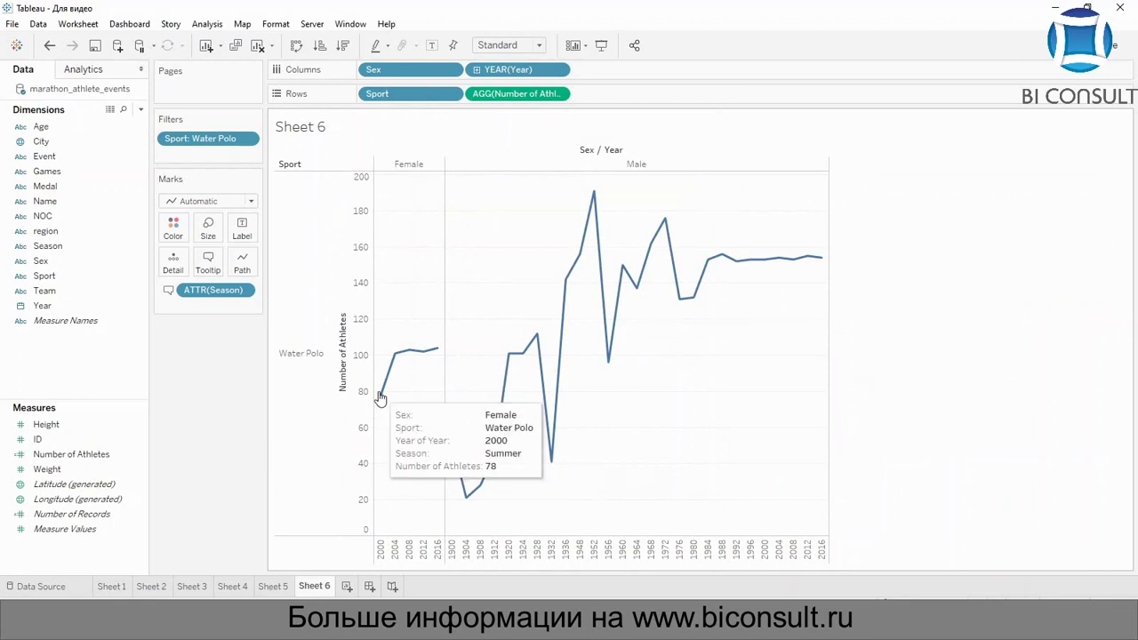
Step: Build a new worksheet with Year on Columns and region and Weight on Rows
left_click(347, 588)
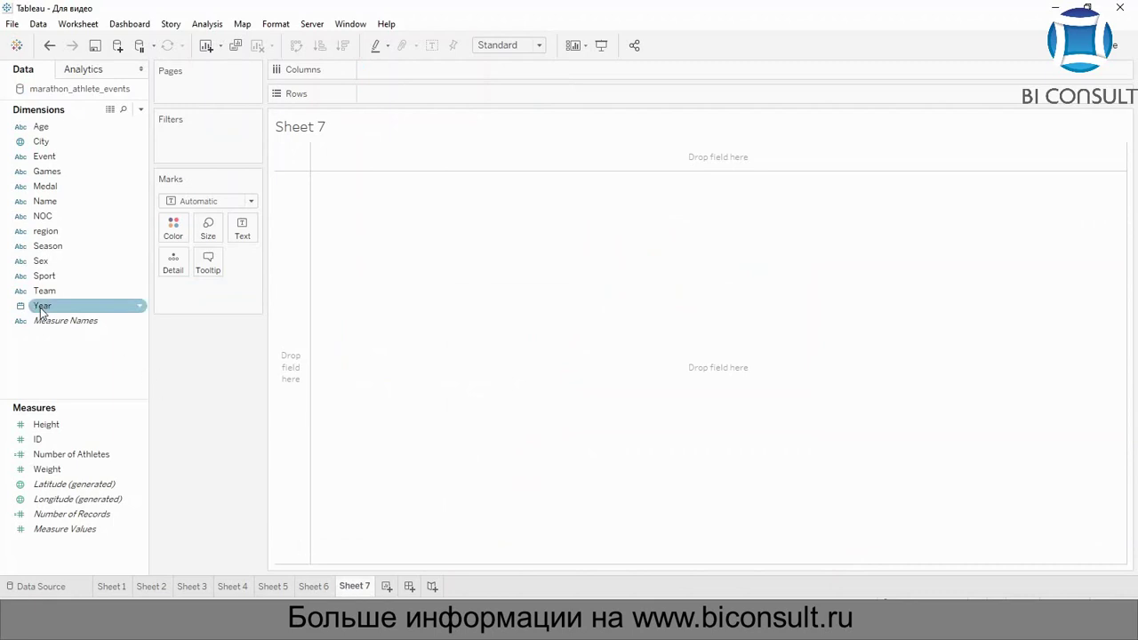
mouse_move(45, 232)
left_mouse_down()
mouse_move(147, 233)
mouse_move(295, 107)
mouse_move(392, 75)
left_mouse_up()
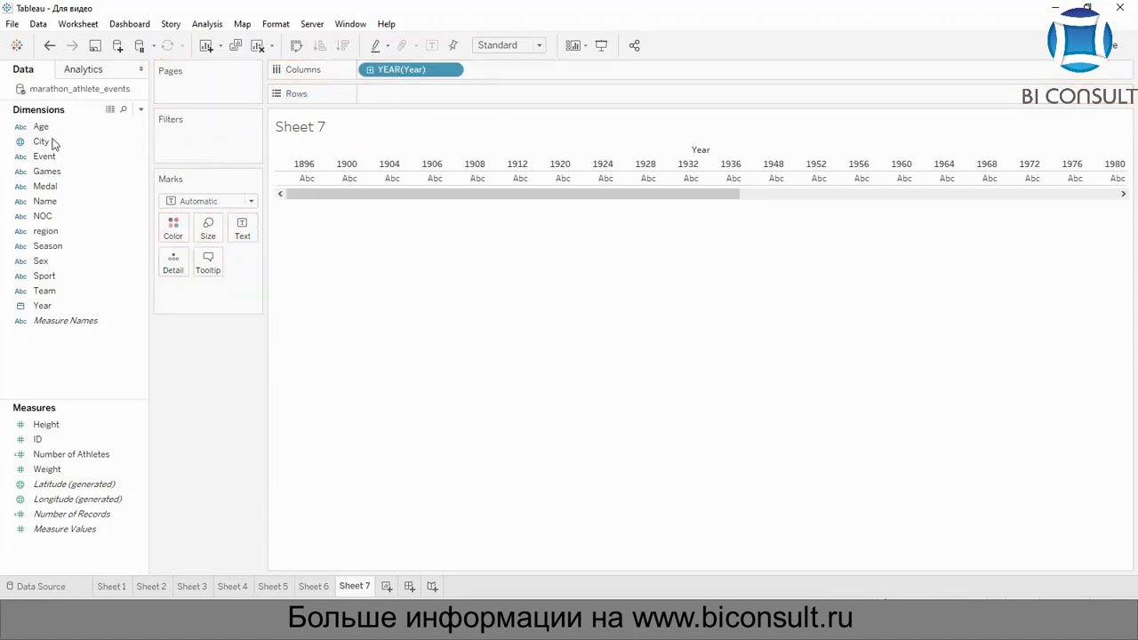
left_click(56, 261)
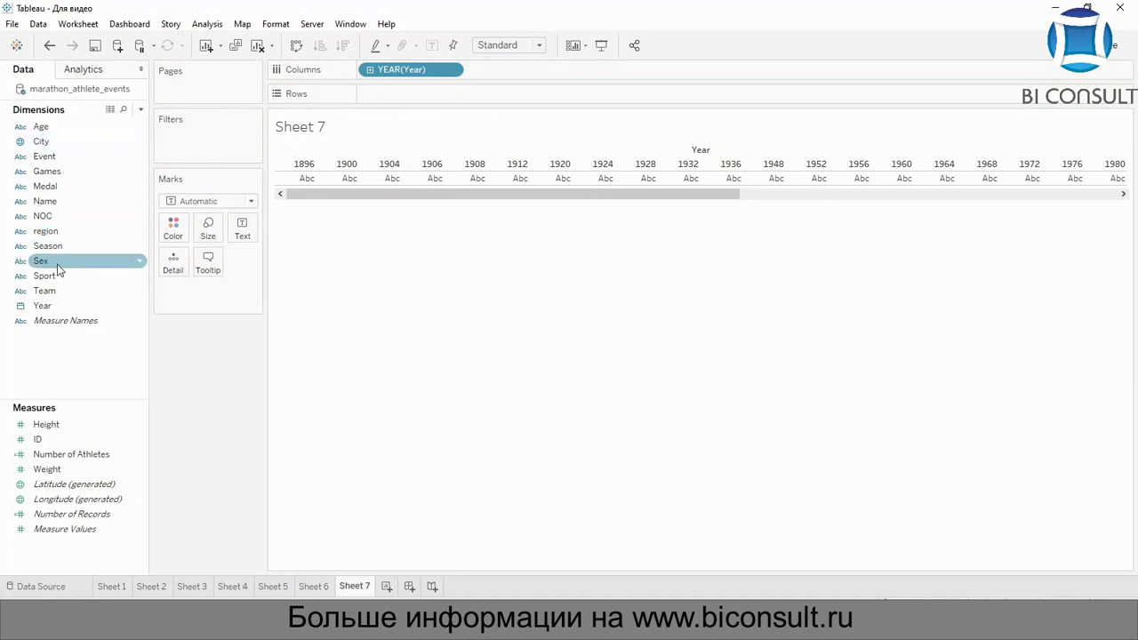
left_click_drag(64, 233, 383, 93)
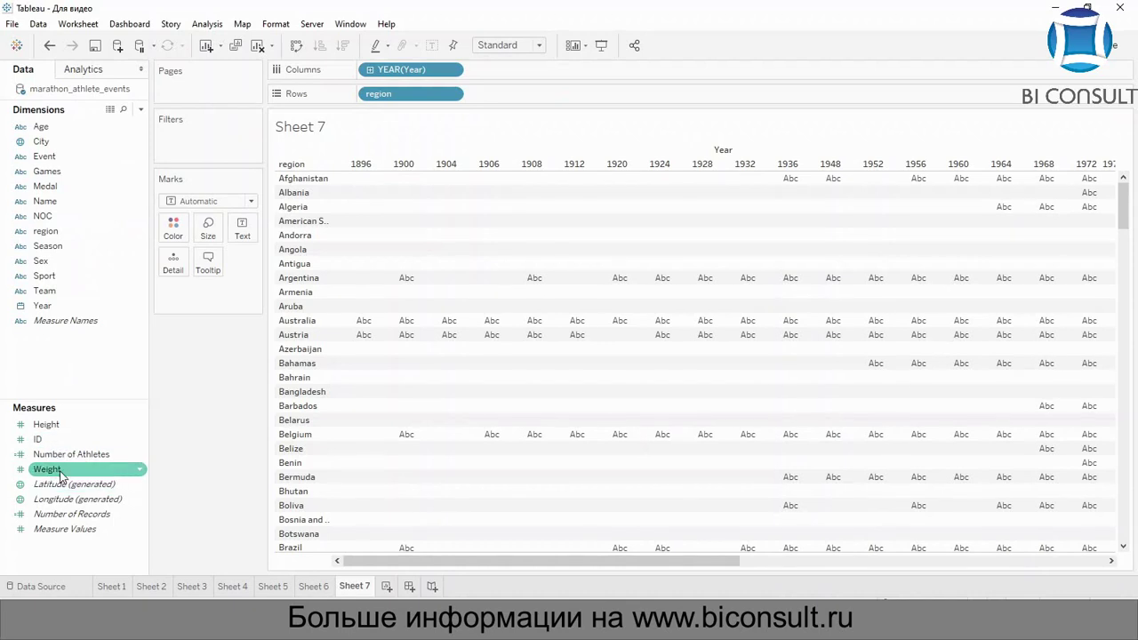
left_click_drag(47, 469, 556, 99)
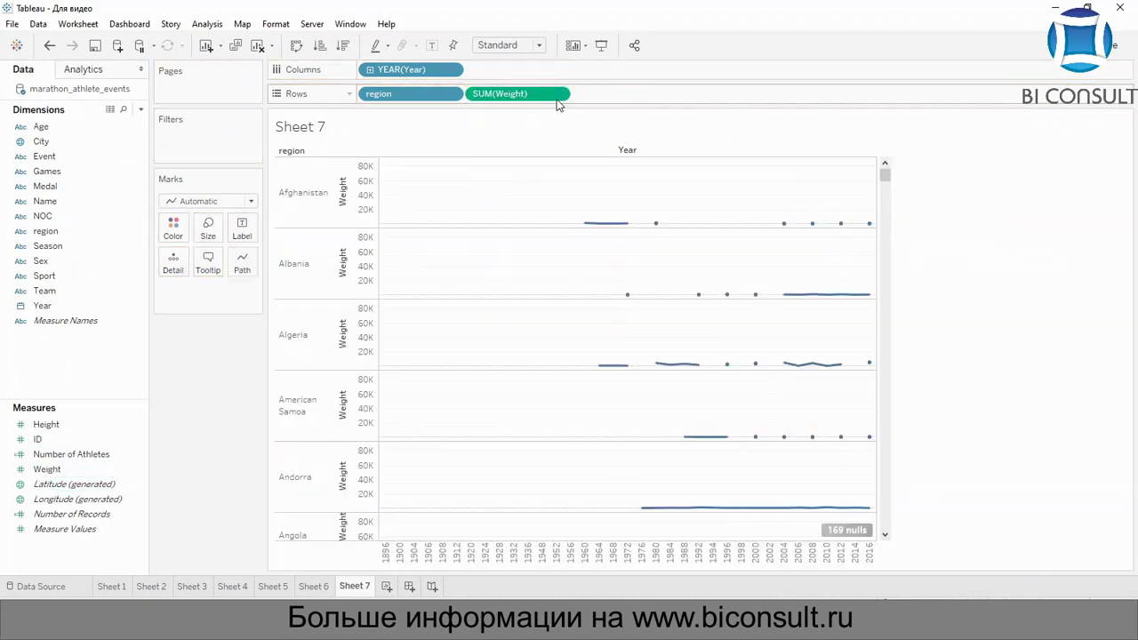
Step: Change the aggregation of Weight on Rows to Minimum
left_click(561, 95)
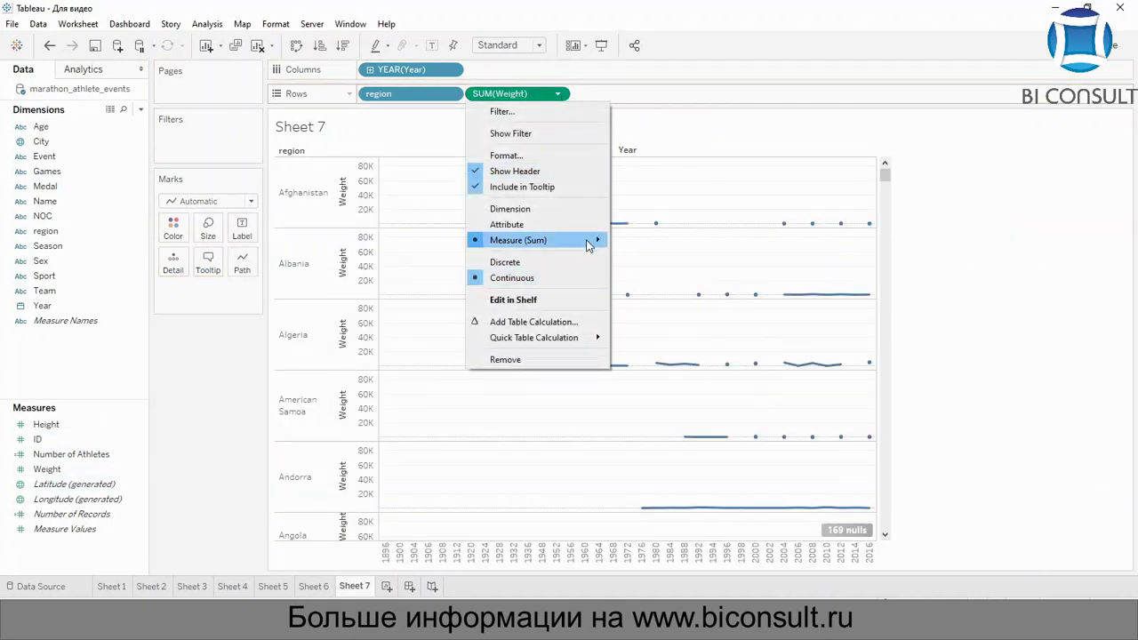
mouse_move(587, 245)
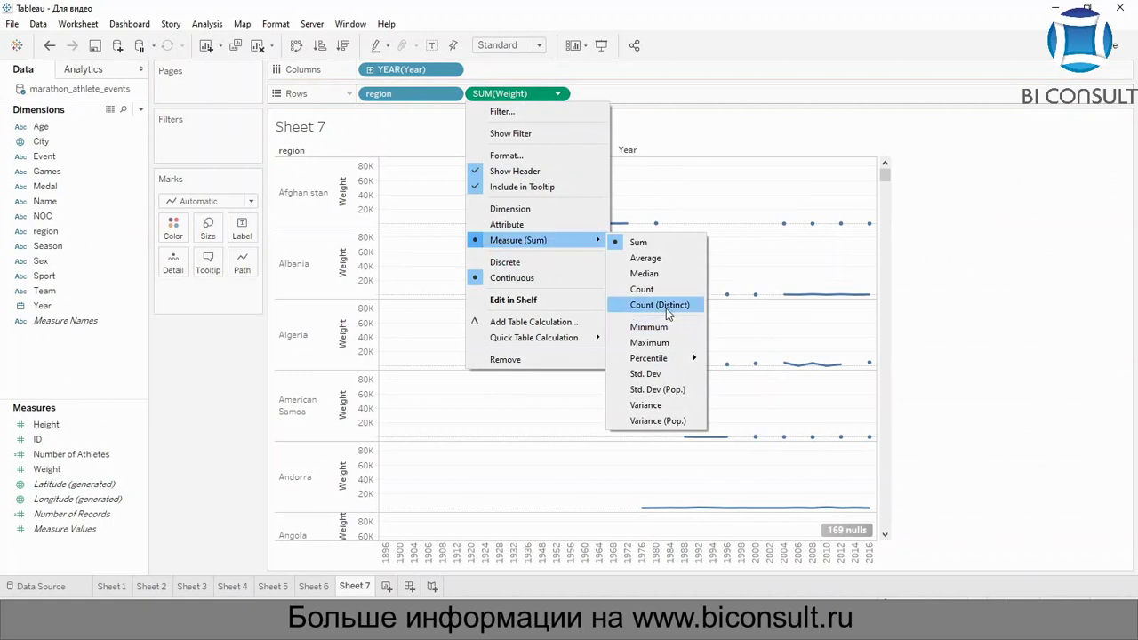
left_click(664, 331)
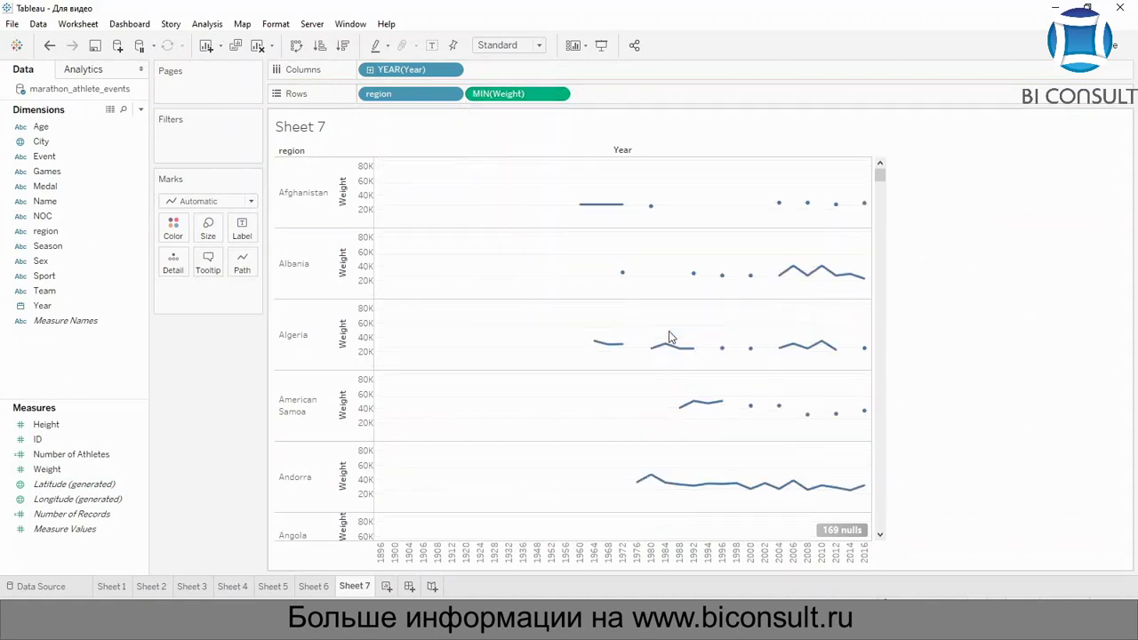
Step: Filter region on Sheet 7 to Australia only
left_click(78, 264)
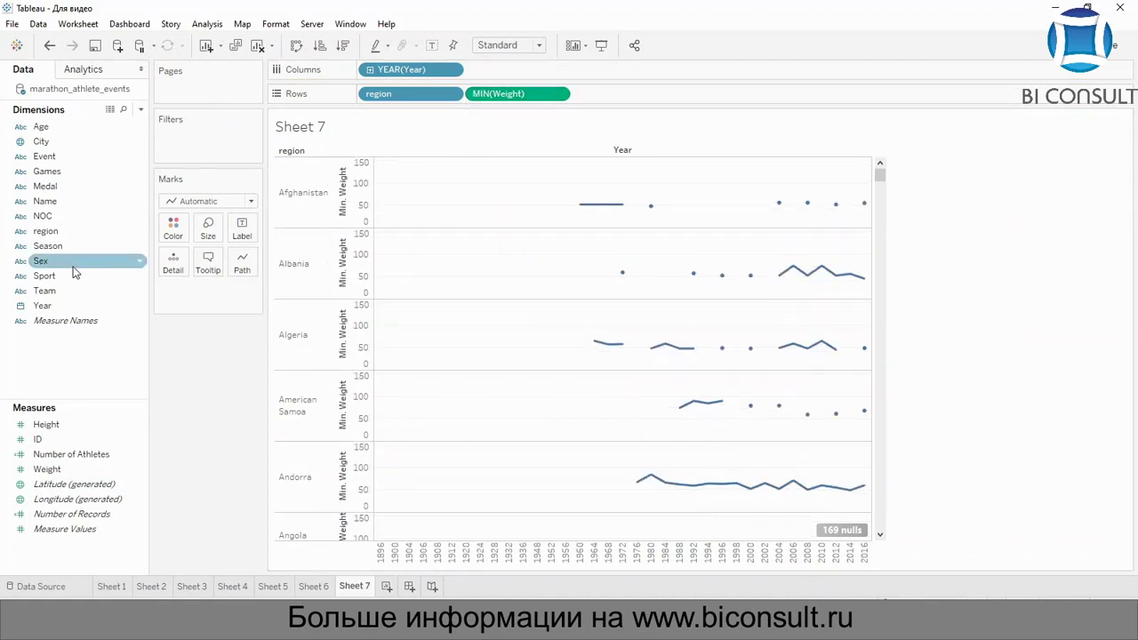
left_click_drag(68, 233, 199, 141)
left_click(502, 360)
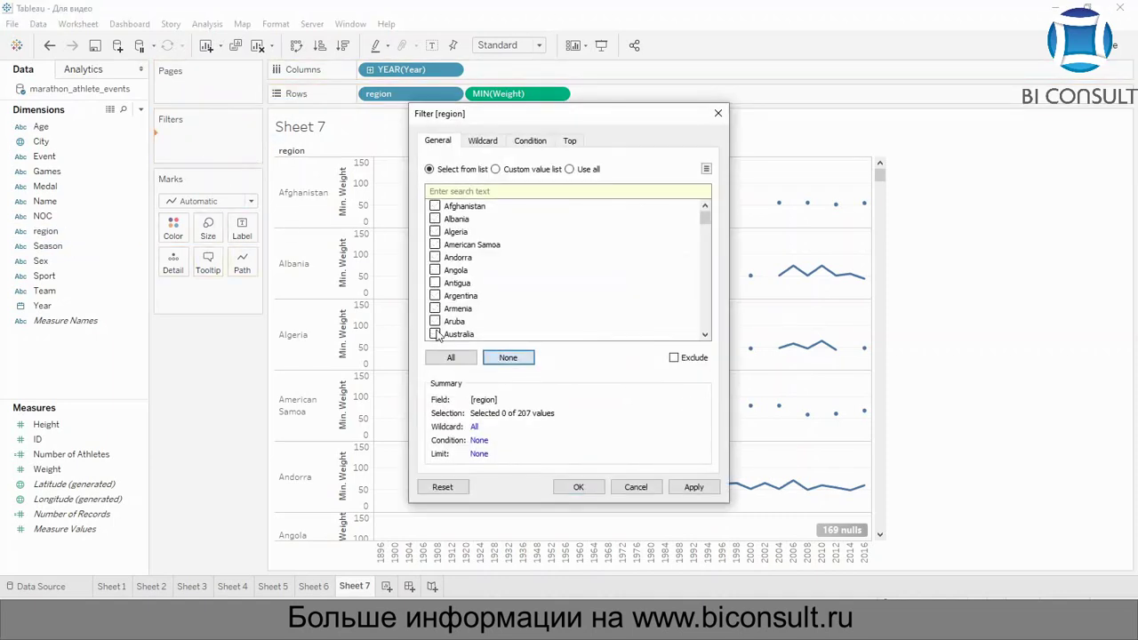
left_click(434, 335)
left_click(692, 488)
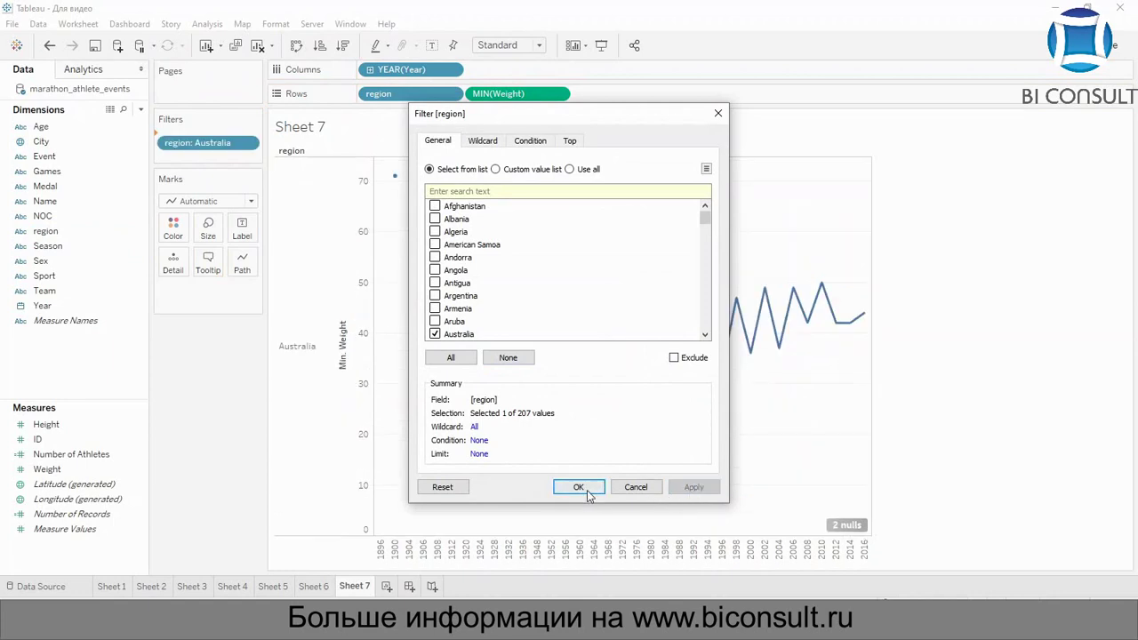
left_click(577, 487)
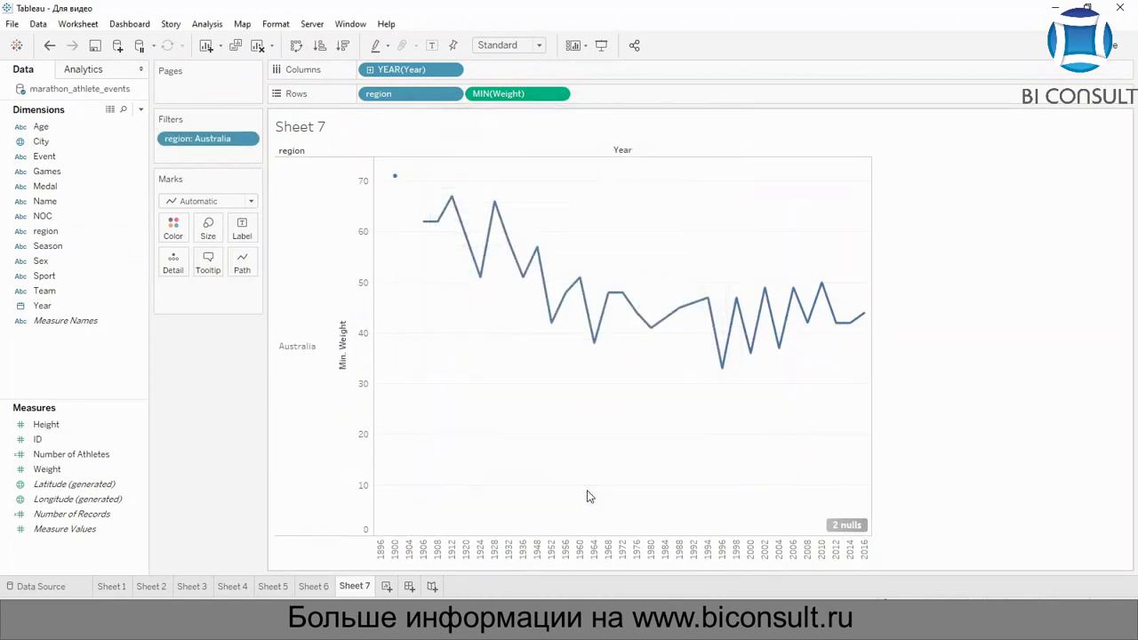
Step: Show Min/Max mark labels on the Sheet 7 line, labelling only the minimum value
left_click(241, 232)
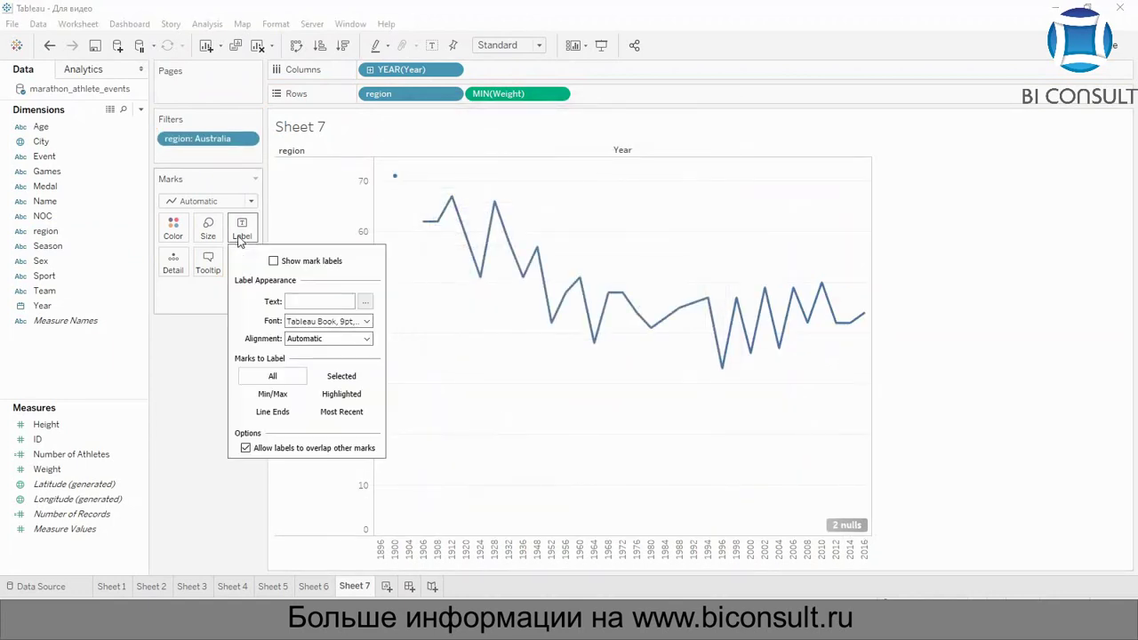
left_click(281, 397)
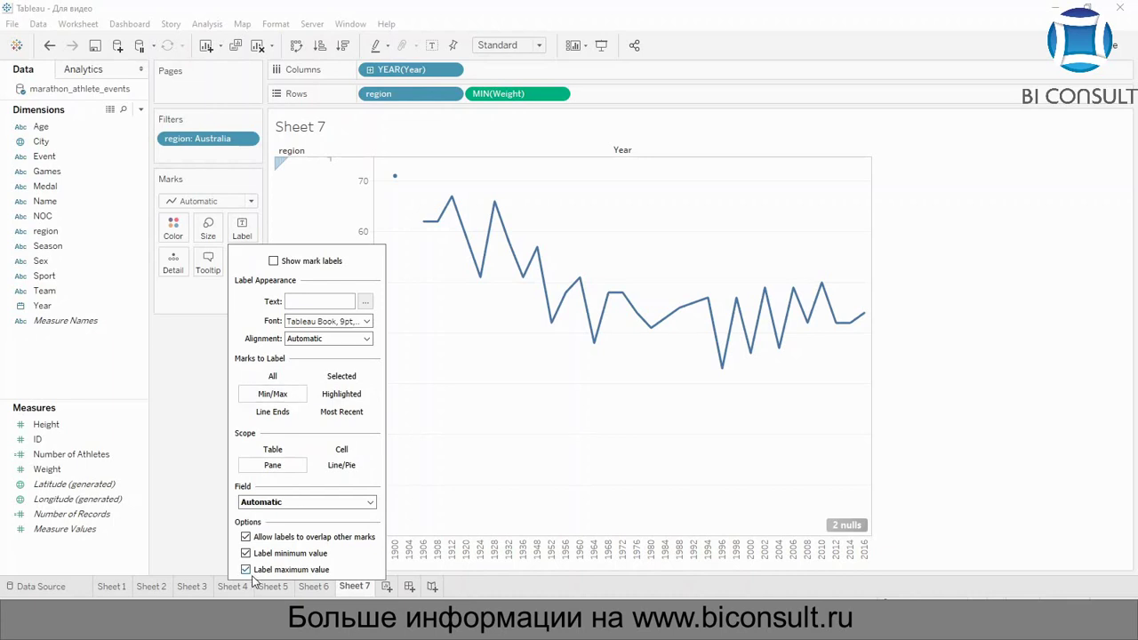
left_click(247, 570)
left_click(273, 261)
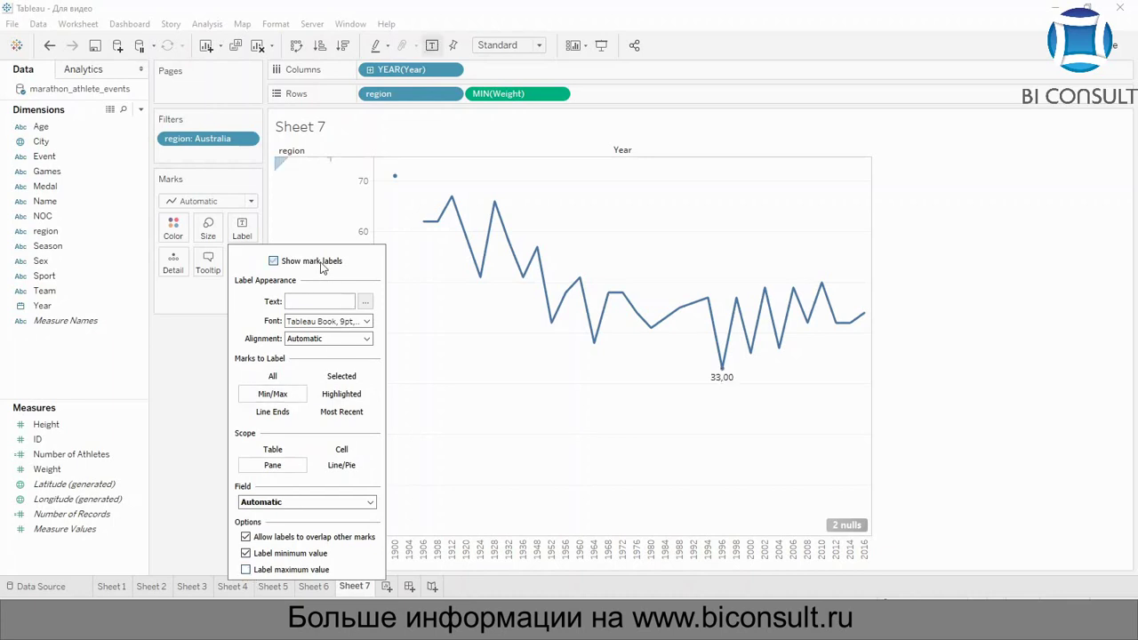
left_click(131, 345)
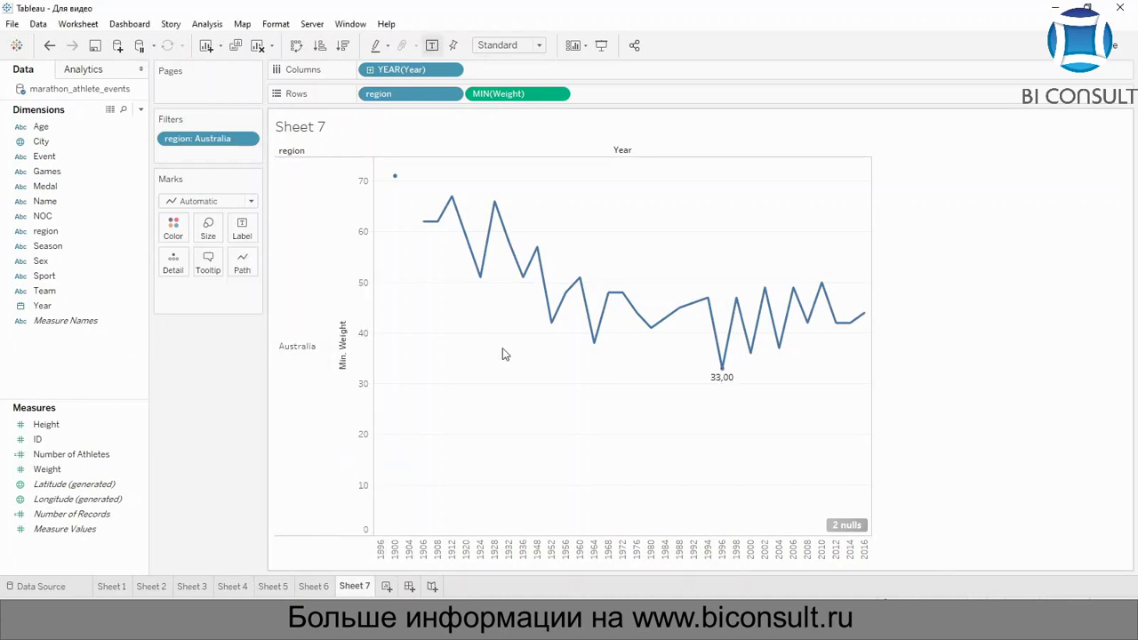
Step: View the summary and full underlying data of the whole Sheet 7 chart, including the Weight column, and close it
right_click(499, 420)
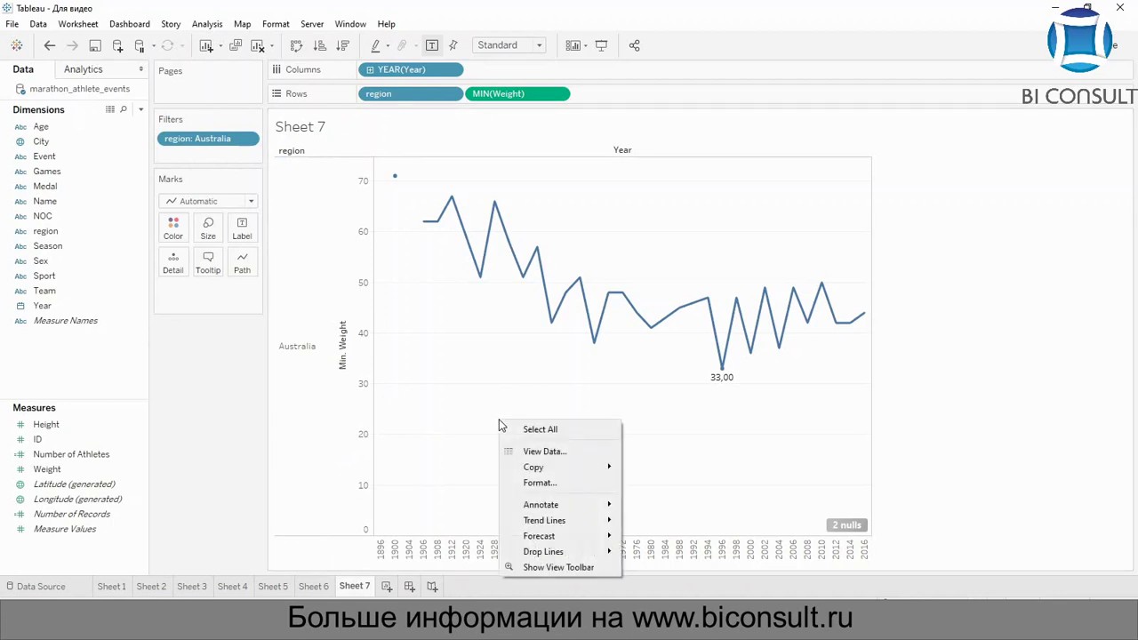
left_click(569, 453)
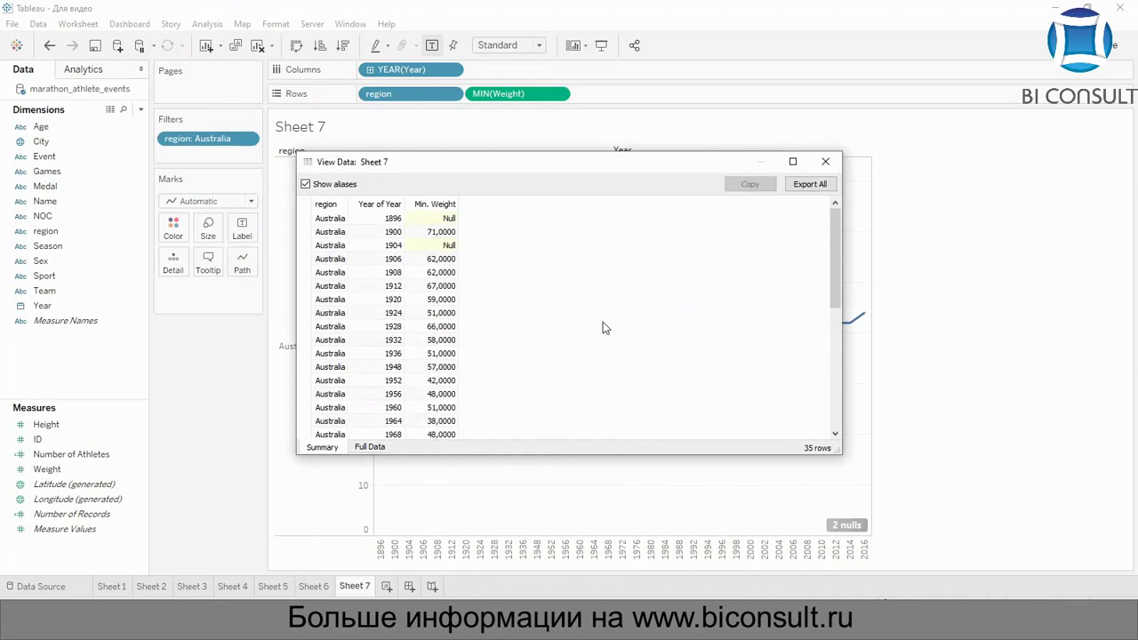
left_click(370, 448)
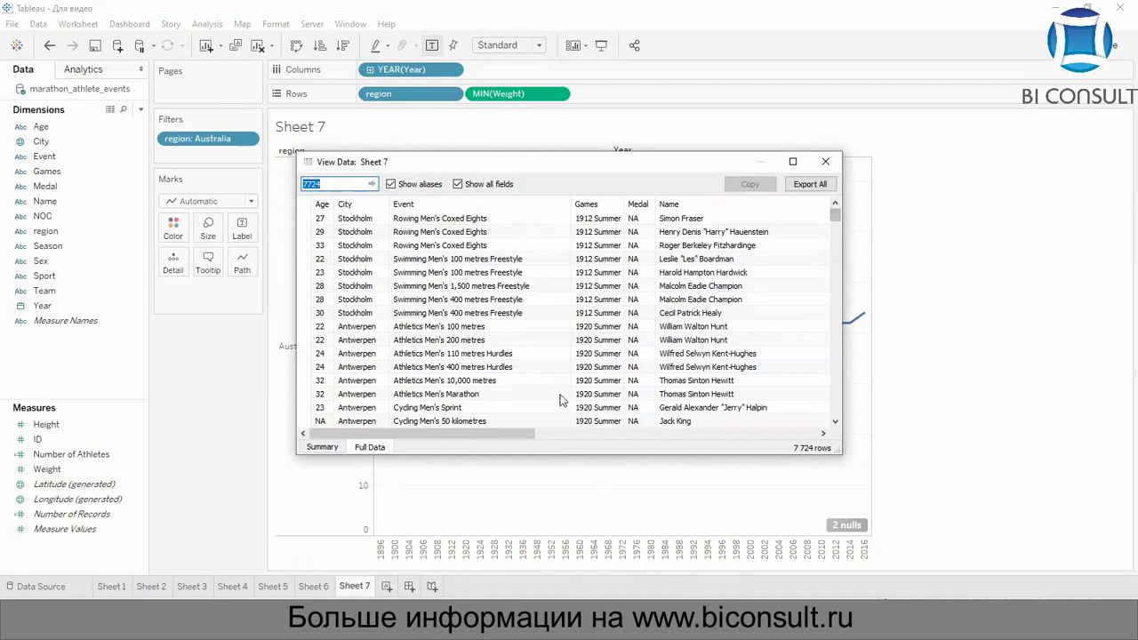
left_click_drag(495, 433, 773, 434)
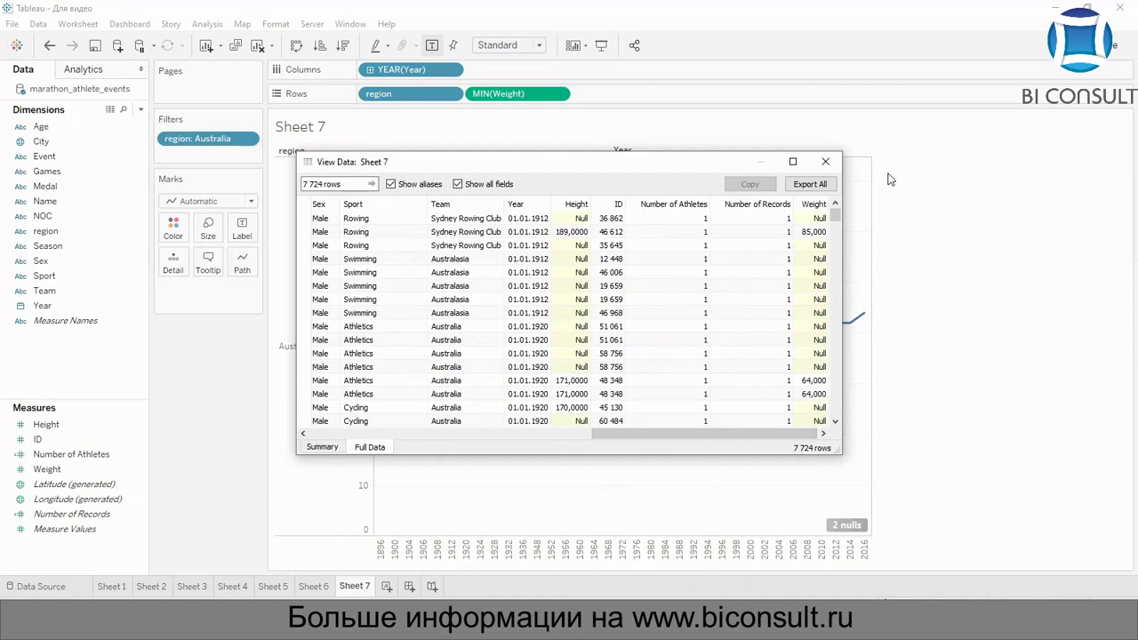
left_click(825, 161)
Step: View the full data behind the line's lowest point, sort it by Weight ascending to find the lightest athlete, and close it
right_click(722, 375)
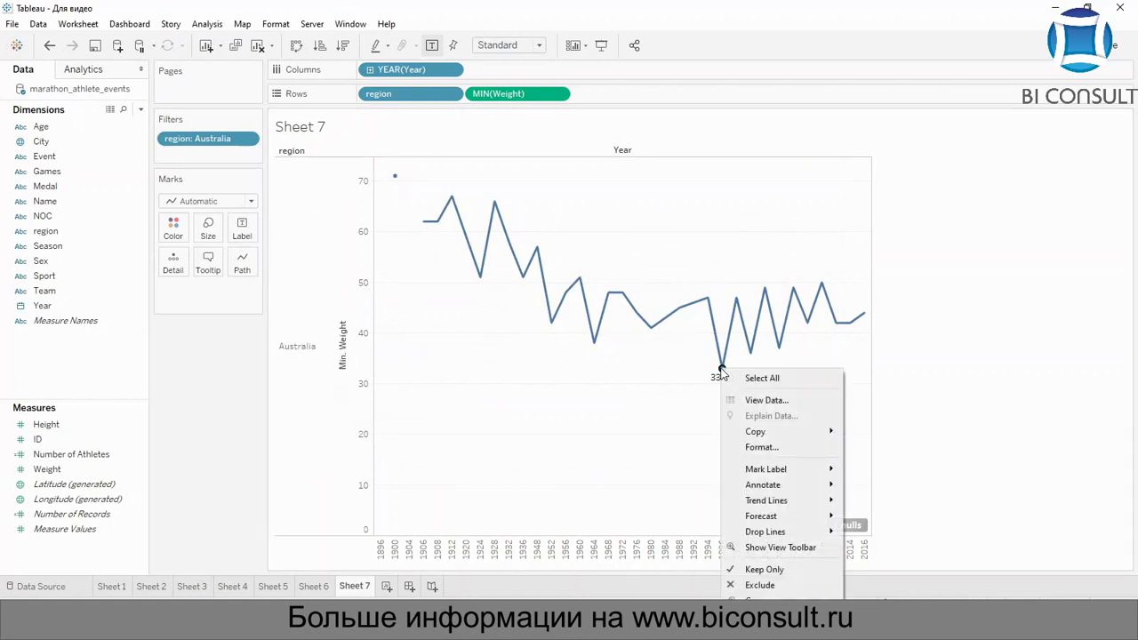
left_click(756, 396)
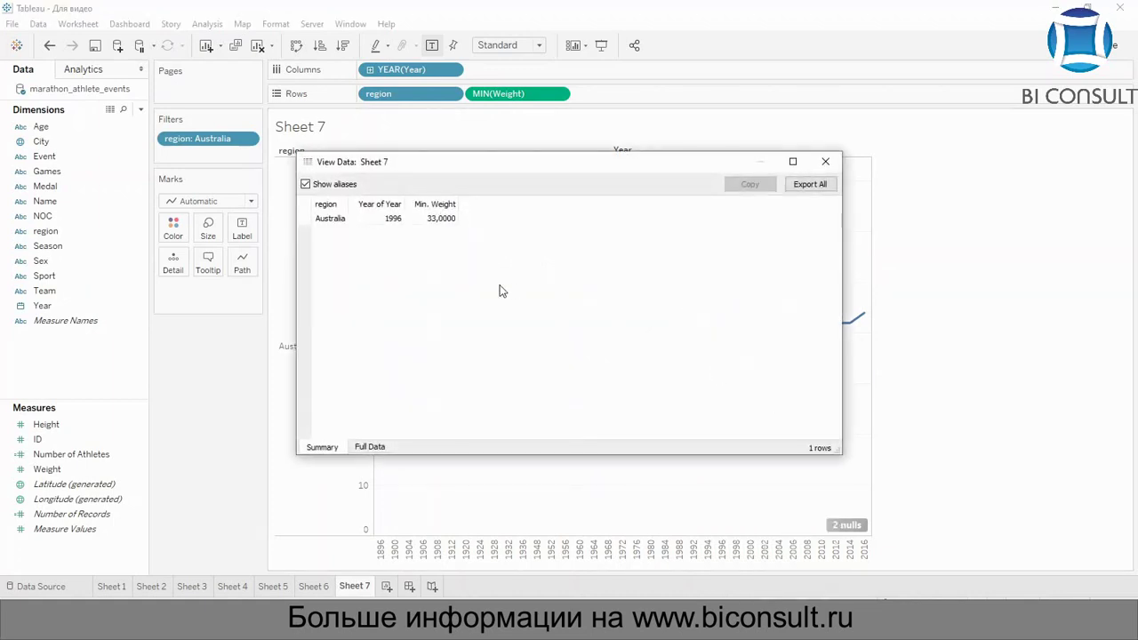
left_click(371, 447)
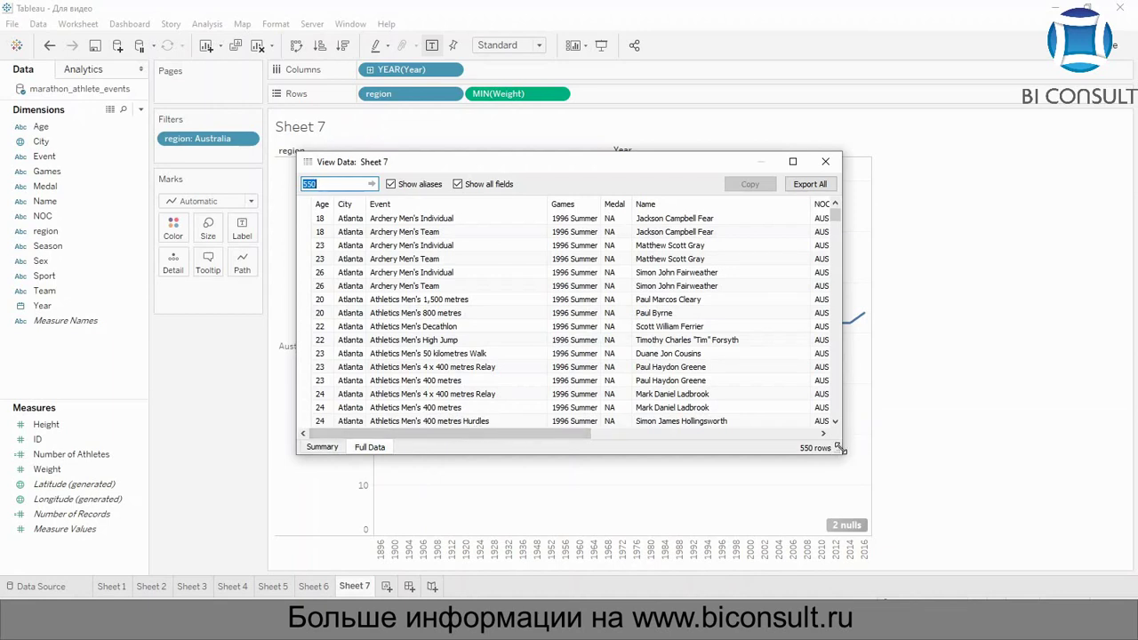
left_click_drag(838, 449, 1135, 478)
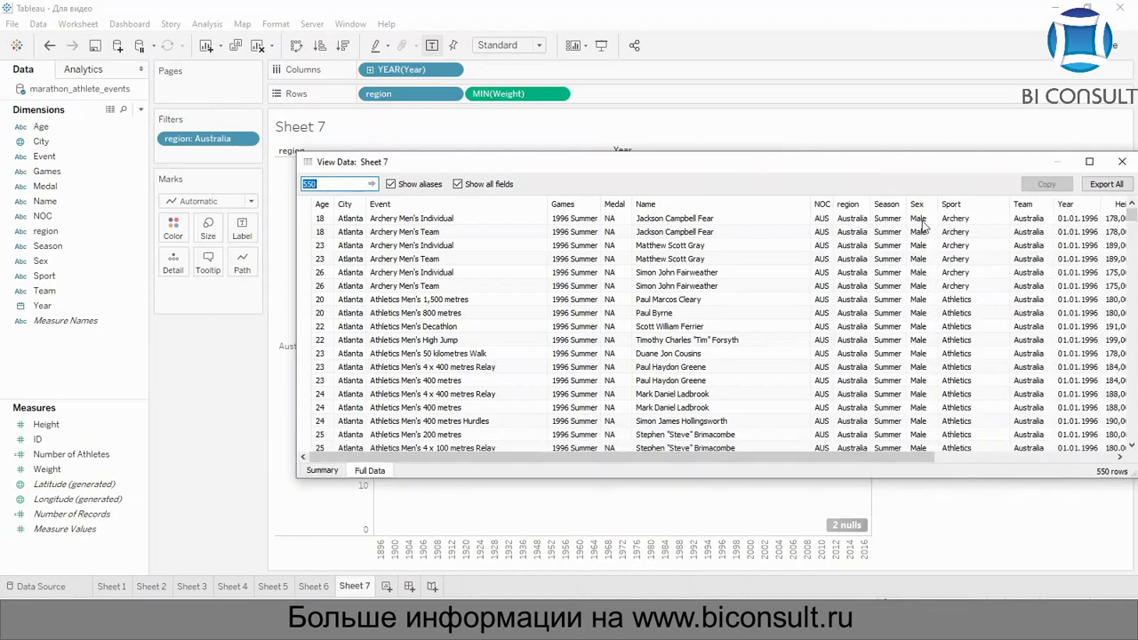
left_click_drag(854, 162, 648, 123)
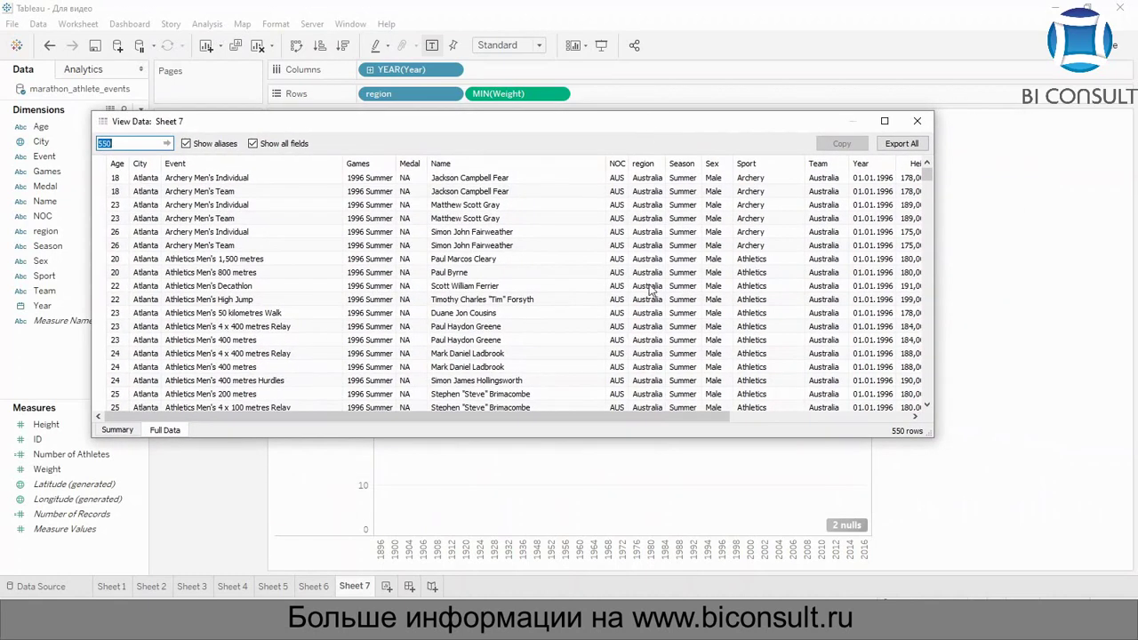
mouse_move(717, 418)
left_mouse_down()
mouse_move(787, 425)
mouse_move(883, 411)
left_mouse_up()
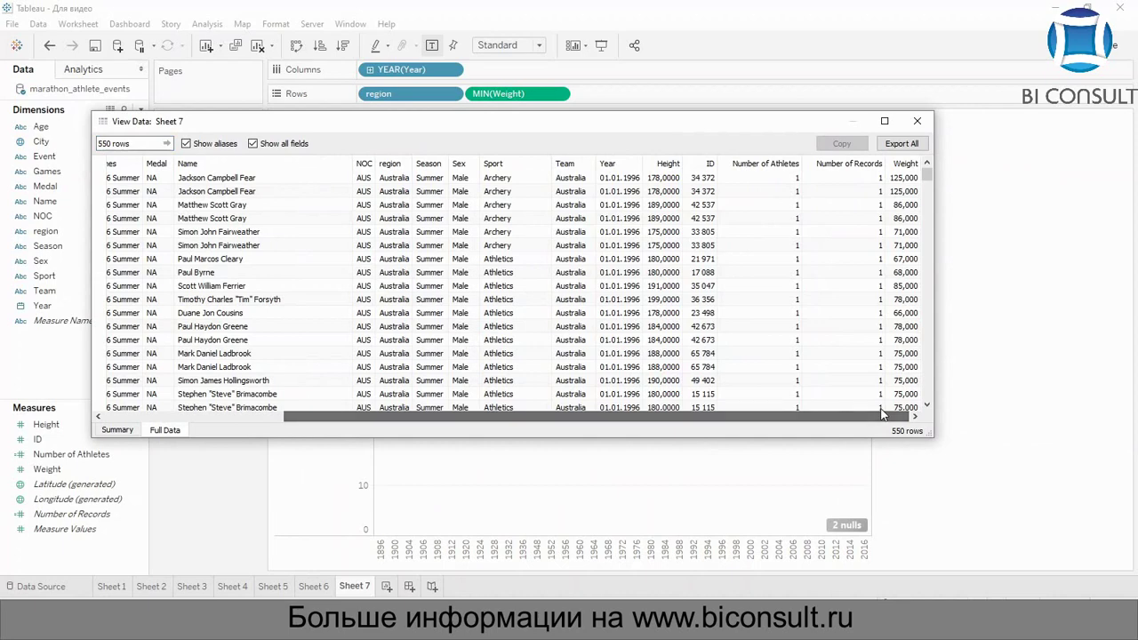
left_click(906, 163)
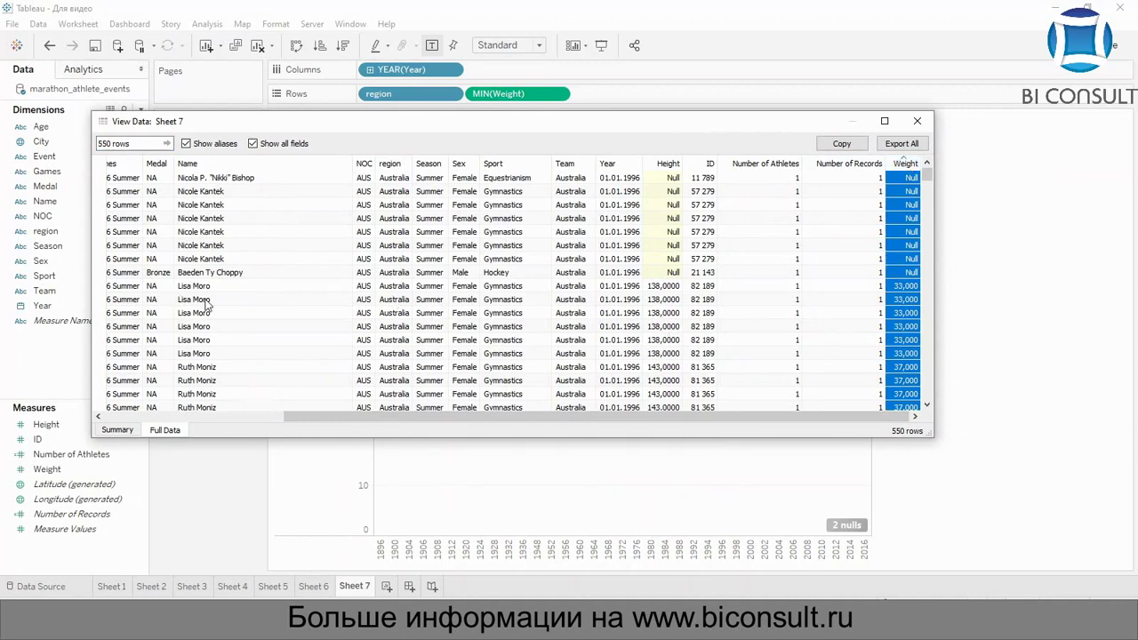
left_click(920, 122)
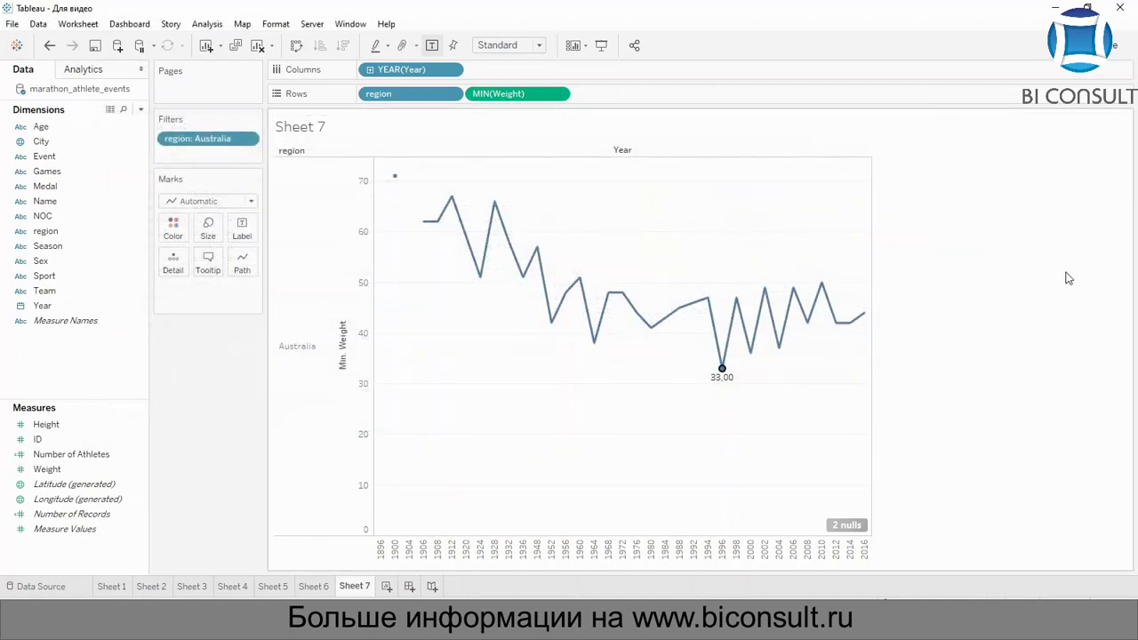